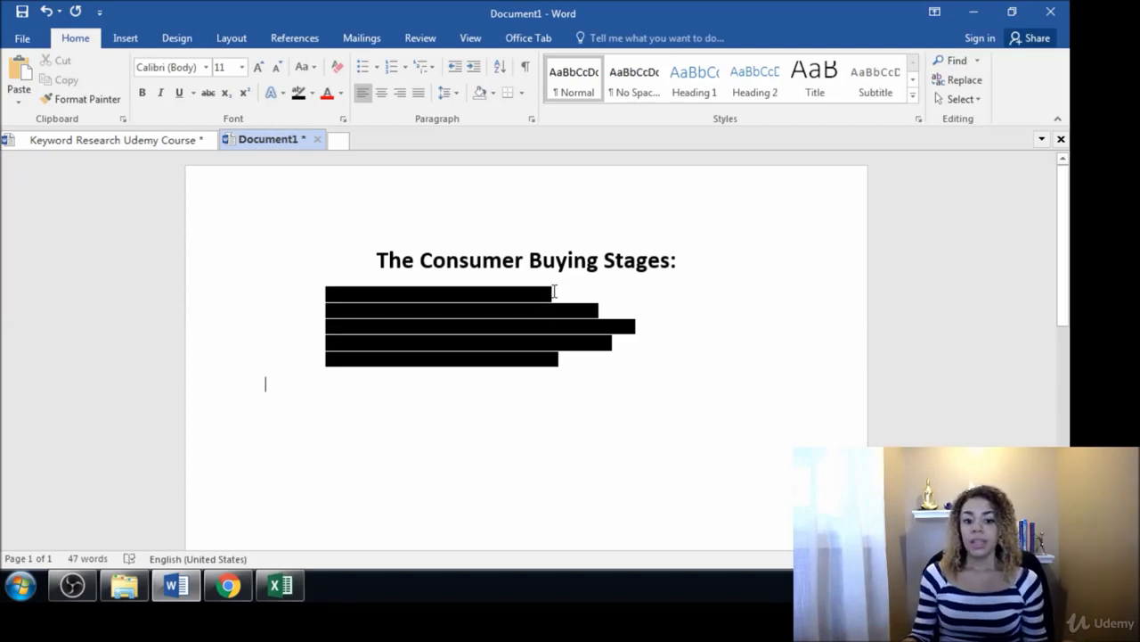
# Apply yellow Text Highlight Color to the 'Stage 1 – Unaware - Unaware of problem' line
pyautogui.moveTo(554, 295); pyautogui.dragTo(294, 285)
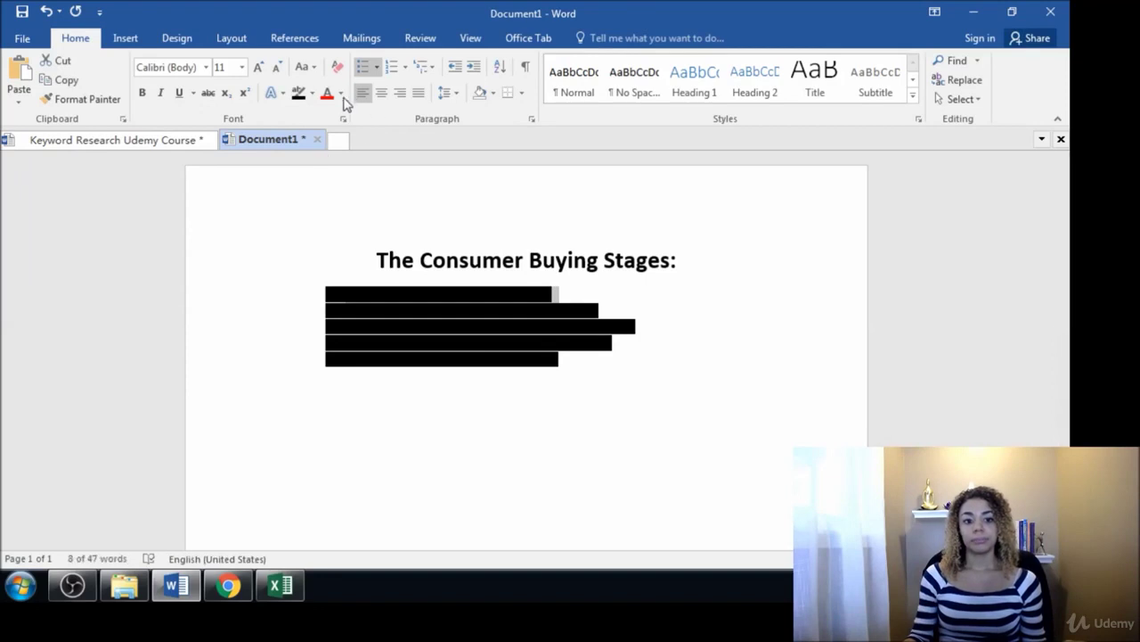
pyautogui.click(312, 92)
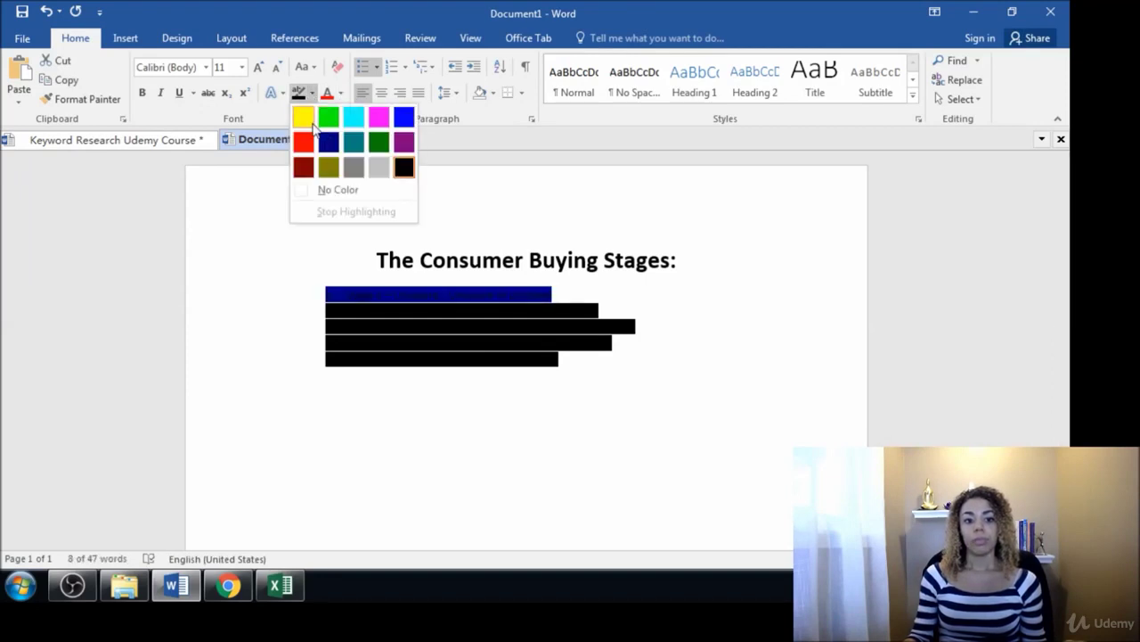
pyautogui.click(306, 116)
pyautogui.click(390, 170)
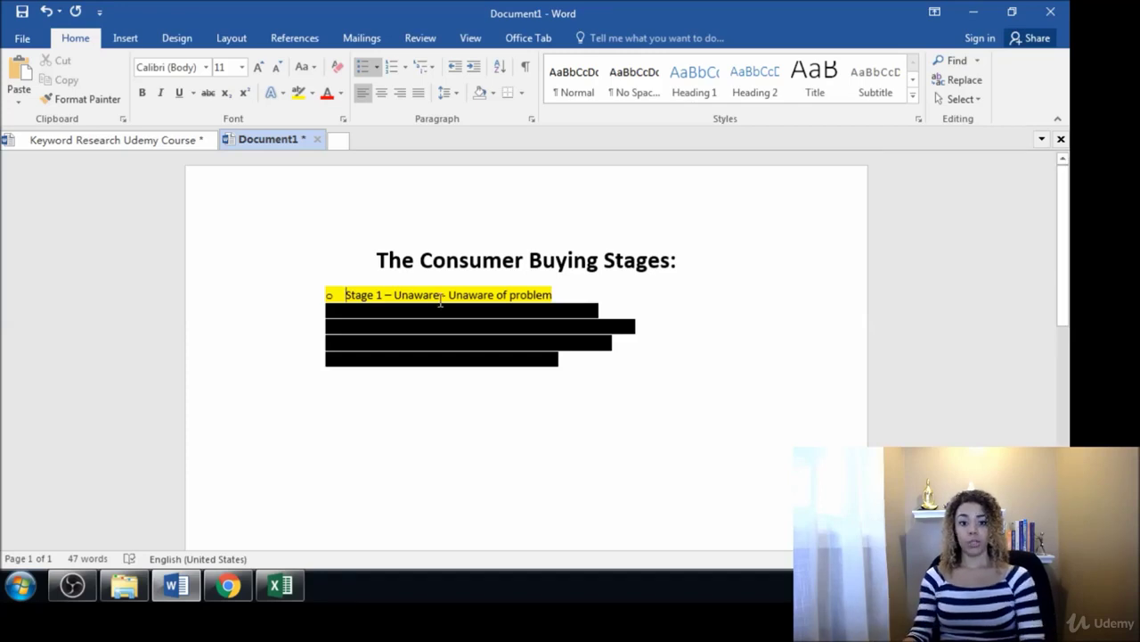
pyautogui.moveTo(612, 306); pyautogui.dragTo(344, 311)
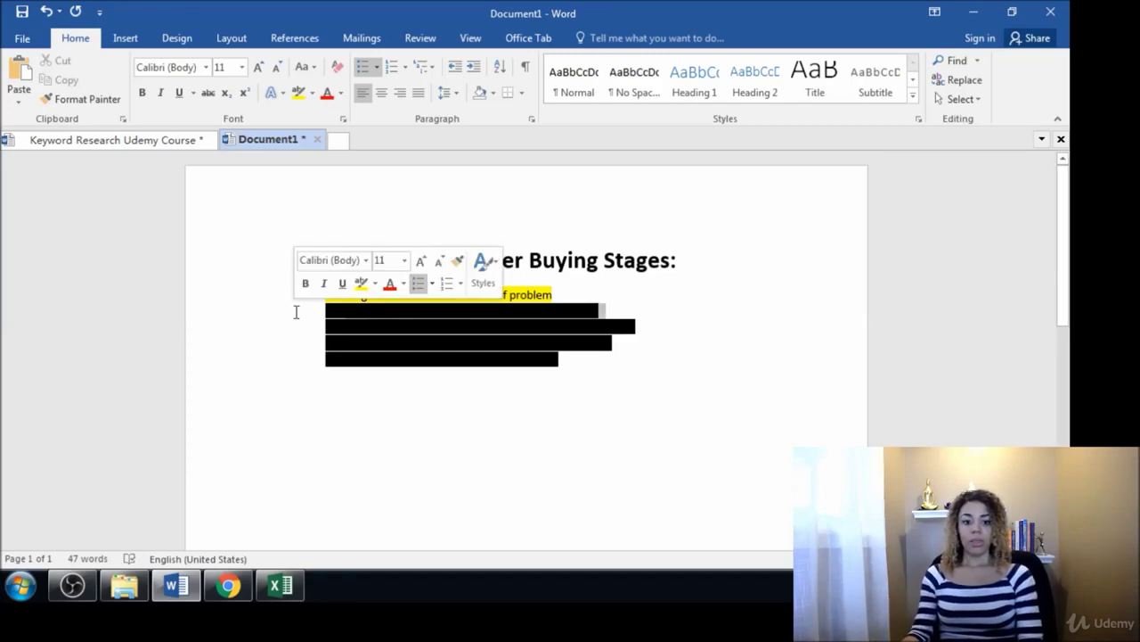
# Apply yellow highlighting to the selected 'Stage 2 – Problem aware' line
pyautogui.click(299, 92)
pyautogui.click(470, 207)
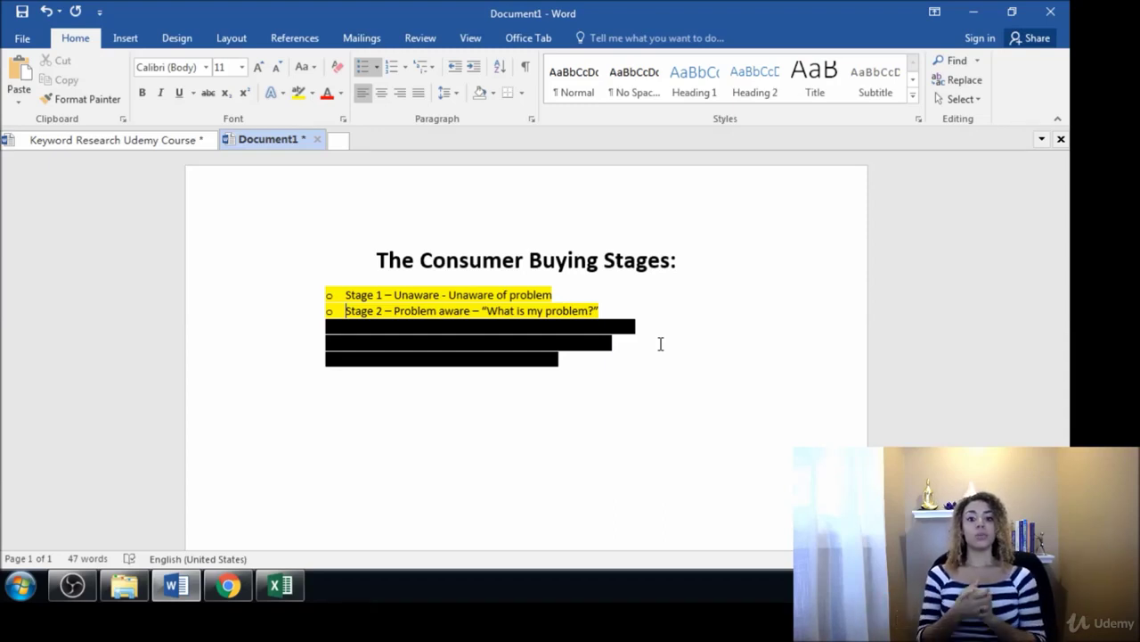
# Select the 'Stage 3 – Solution-Aware' line and give it a yellow highlight
pyautogui.moveTo(647, 326); pyautogui.dragTo(315, 322)
pyautogui.click(300, 92)
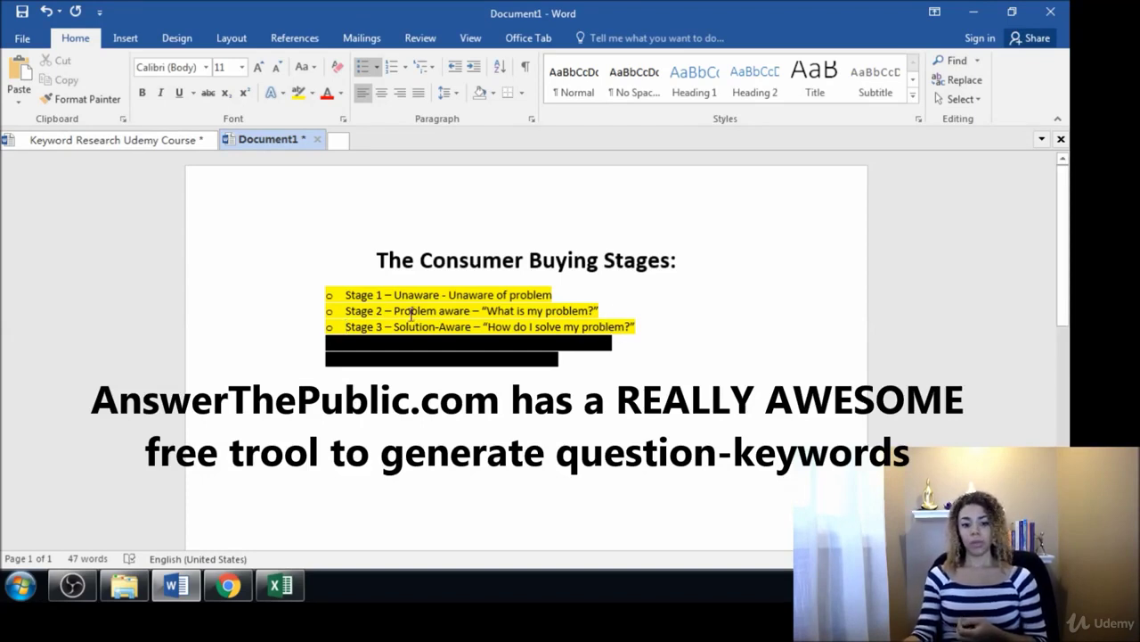
# Select the 'Stage 4 – Brand-Aware' line and give it a yellow highlight
pyautogui.moveTo(615, 346); pyautogui.dragTo(316, 348)
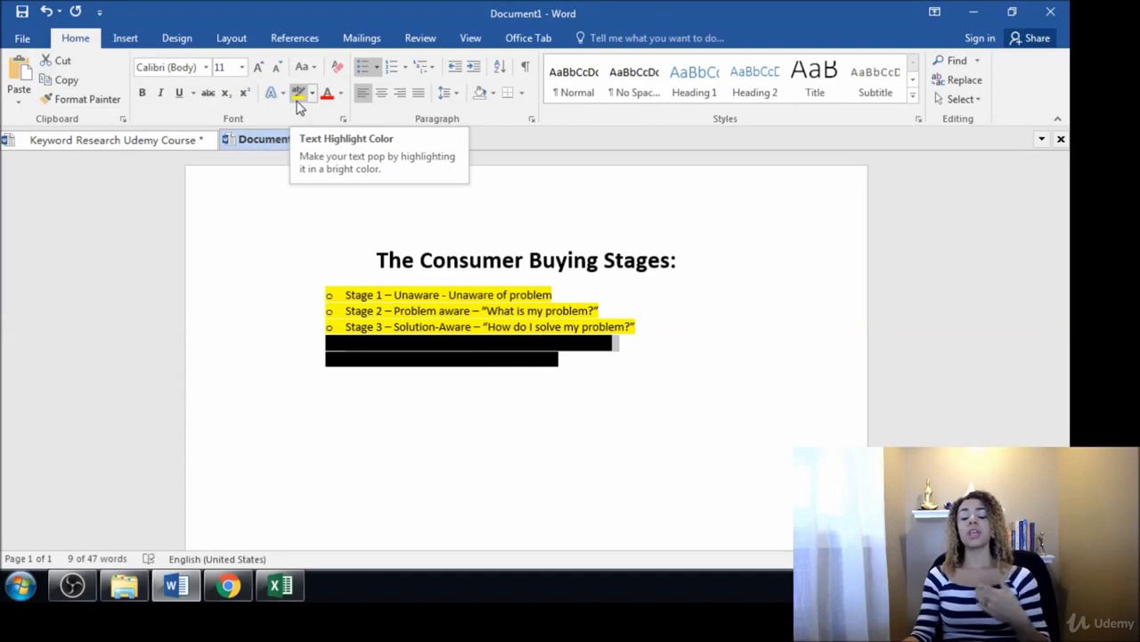
pyautogui.click(298, 102)
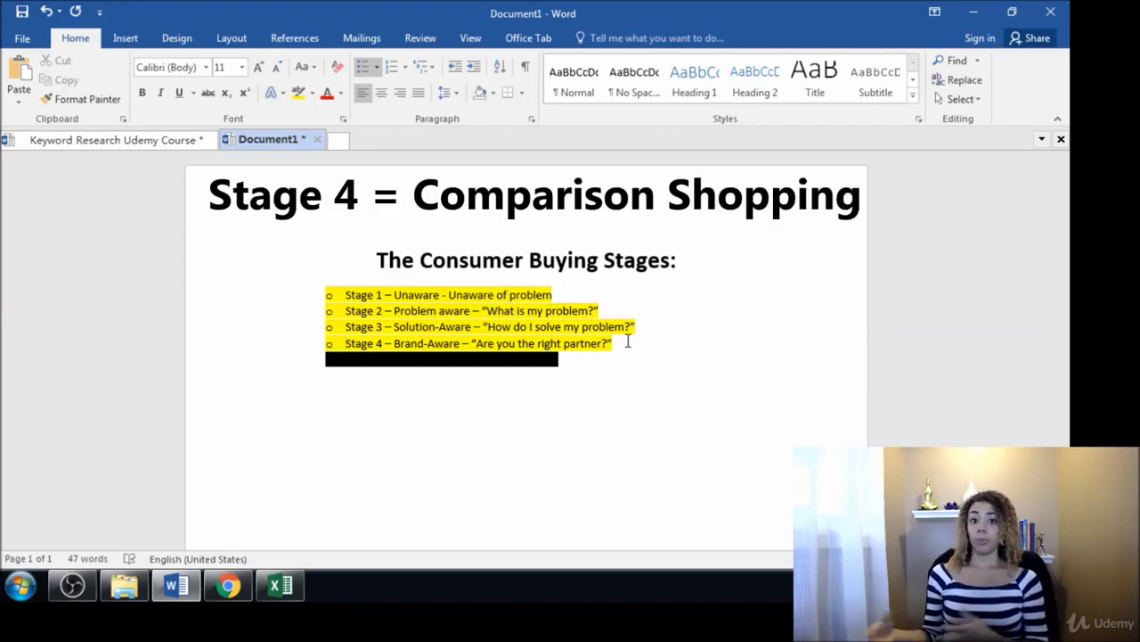
pyautogui.moveTo(635, 343); pyautogui.dragTo(326, 343)
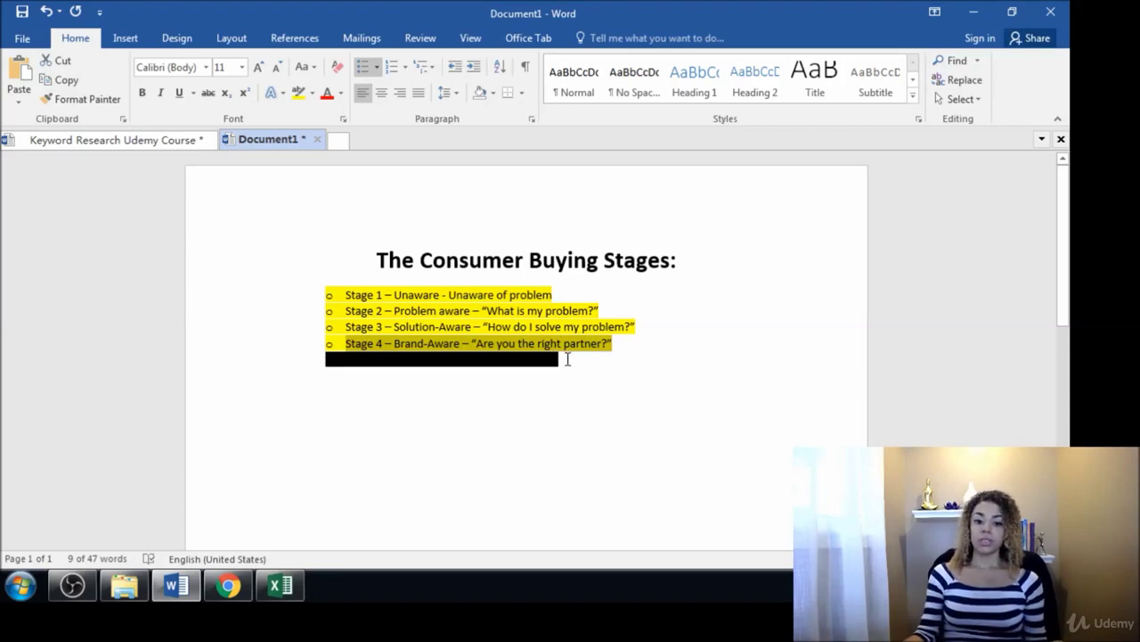
pyautogui.moveTo(565, 357); pyautogui.dragTo(326, 357)
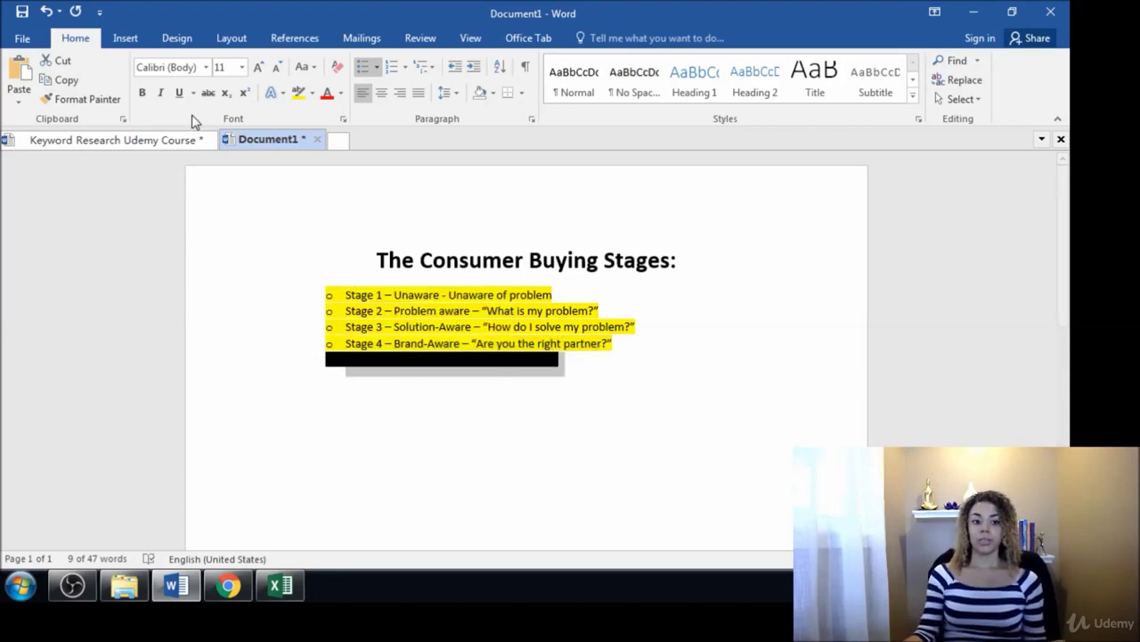
# Apply yellow highlighting to the selected 'Stage 5 – Cultivate Culture - Post-Purchase' line
pyautogui.click(299, 93)
pyautogui.click(609, 356)
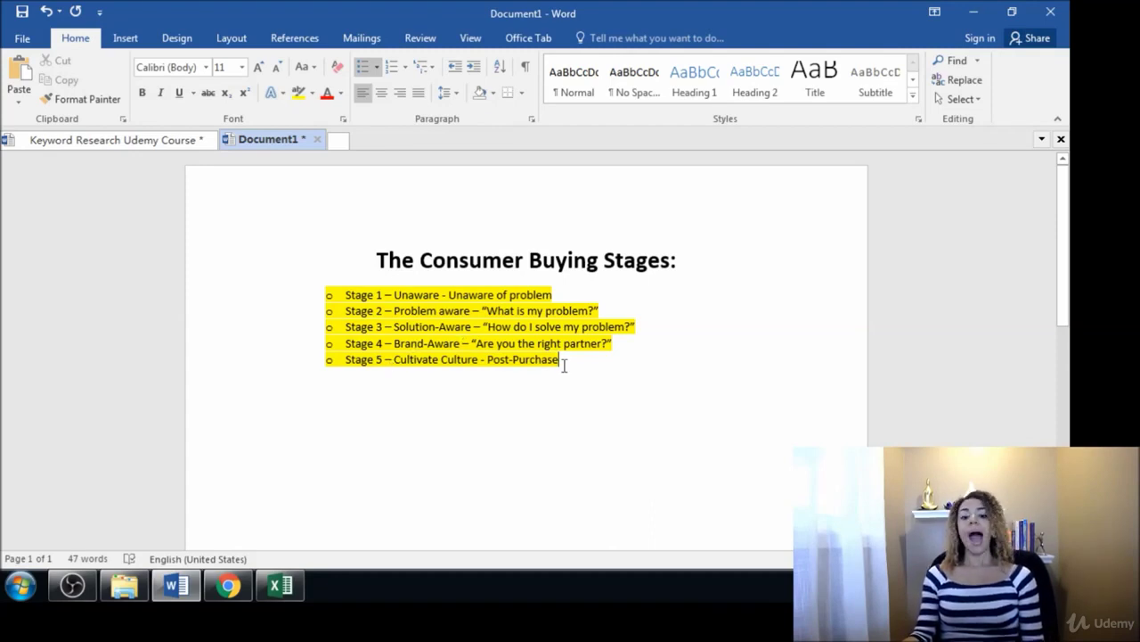
# Append '- short tail keywords "shoes"' after 'problem' on the Stage 1 line
pyautogui.click(619, 307)
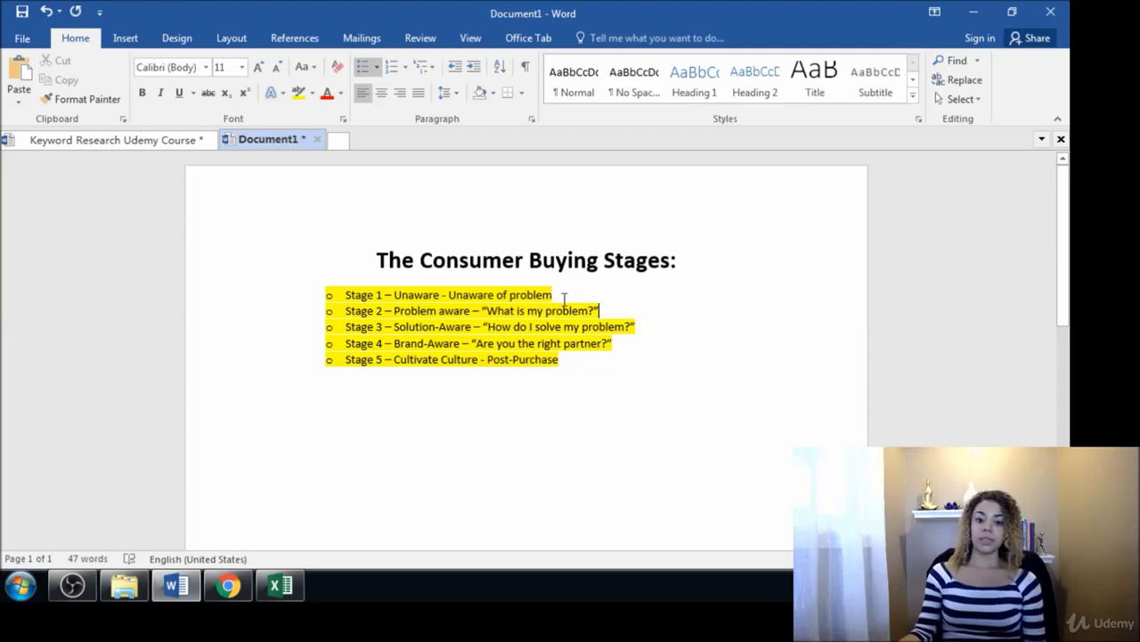
pyautogui.click(554, 297)
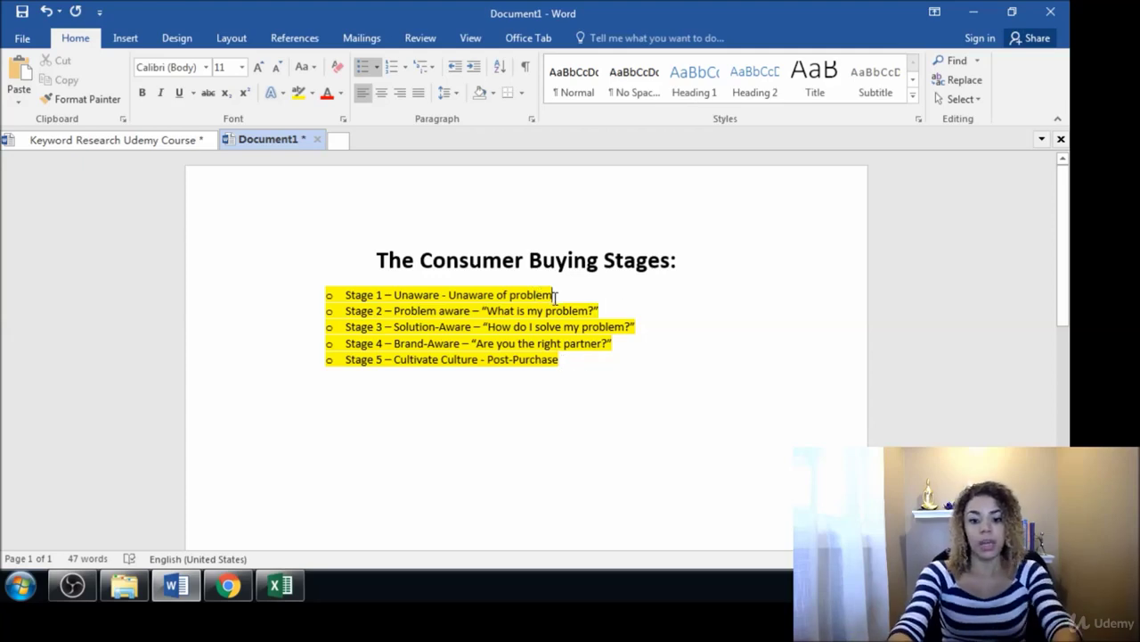
pyautogui.write('- ')
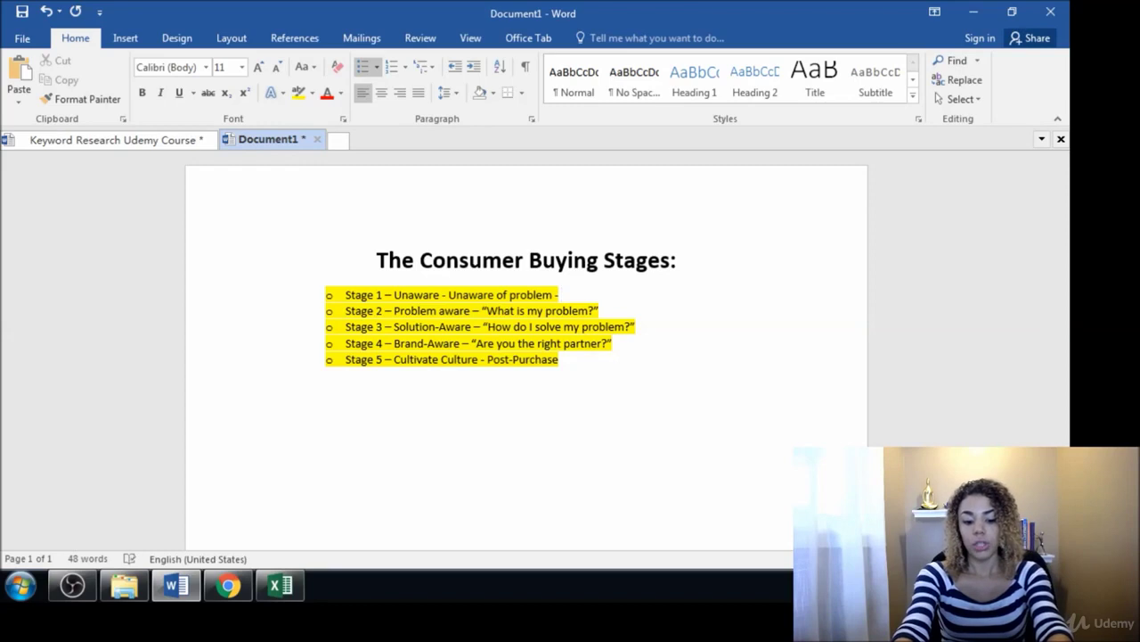
pyautogui.write('short tail')
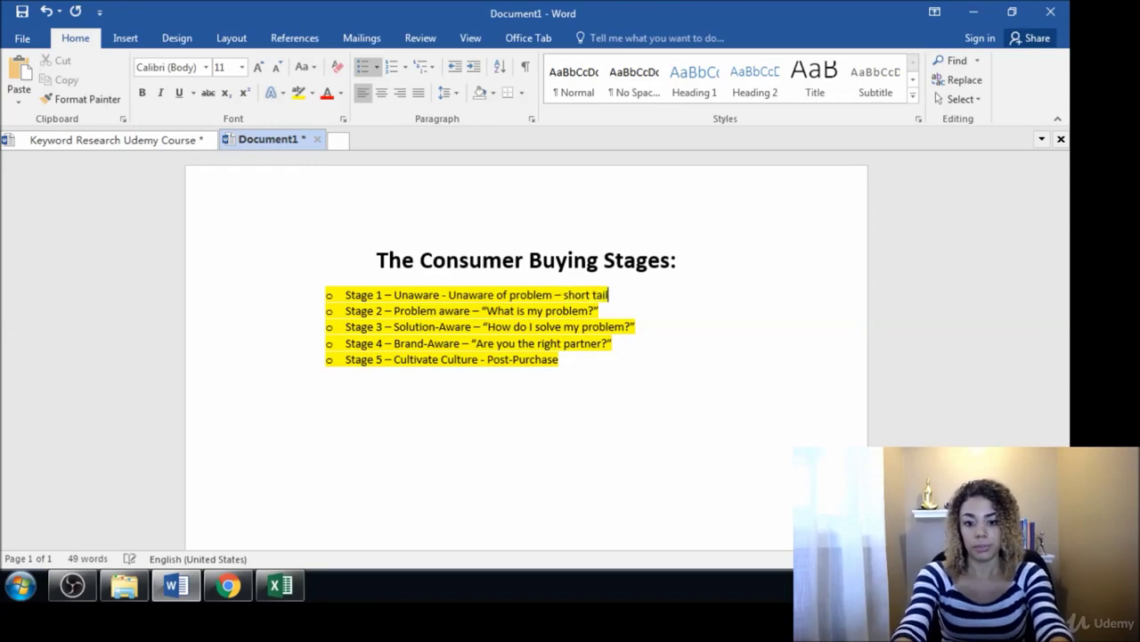
pyautogui.write(' keywords')
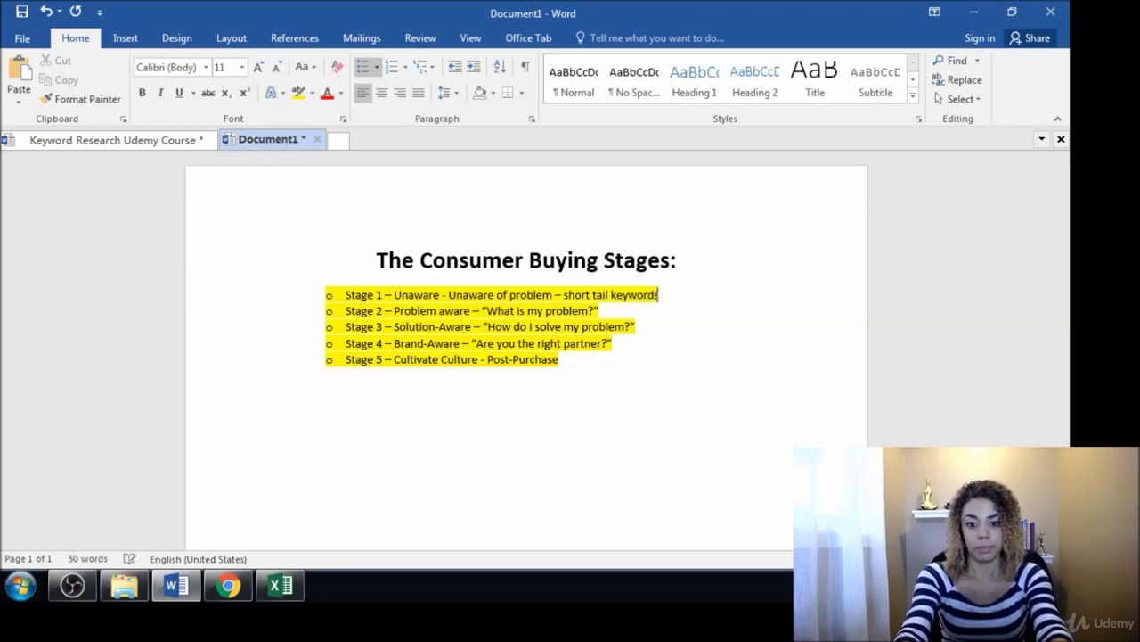
pyautogui.write(' "s')
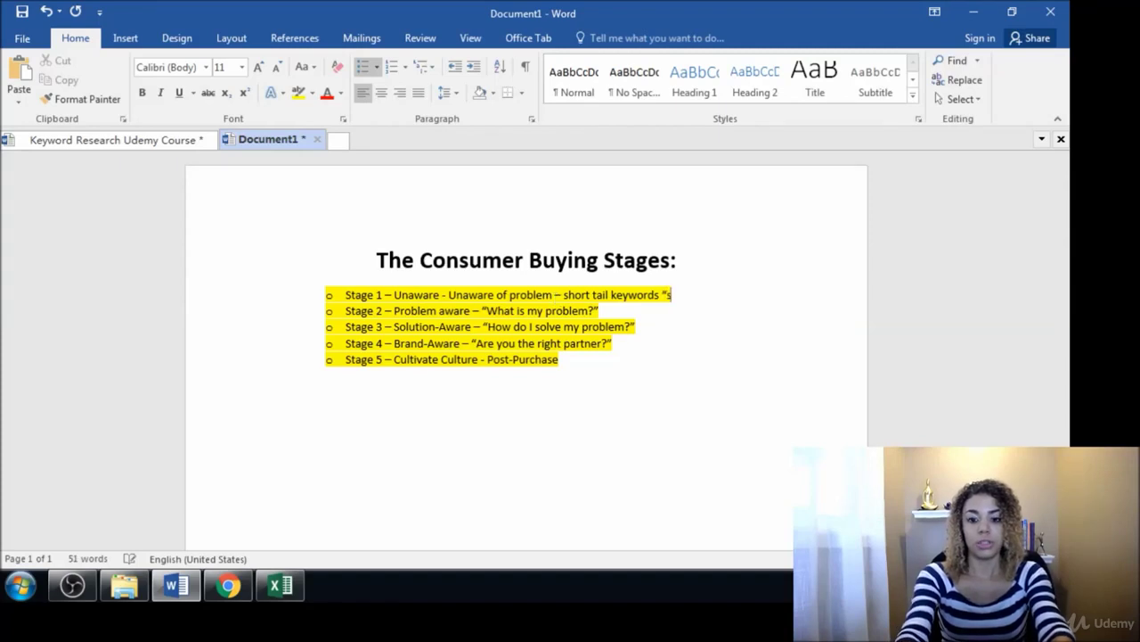
pyautogui.write('hoes"')
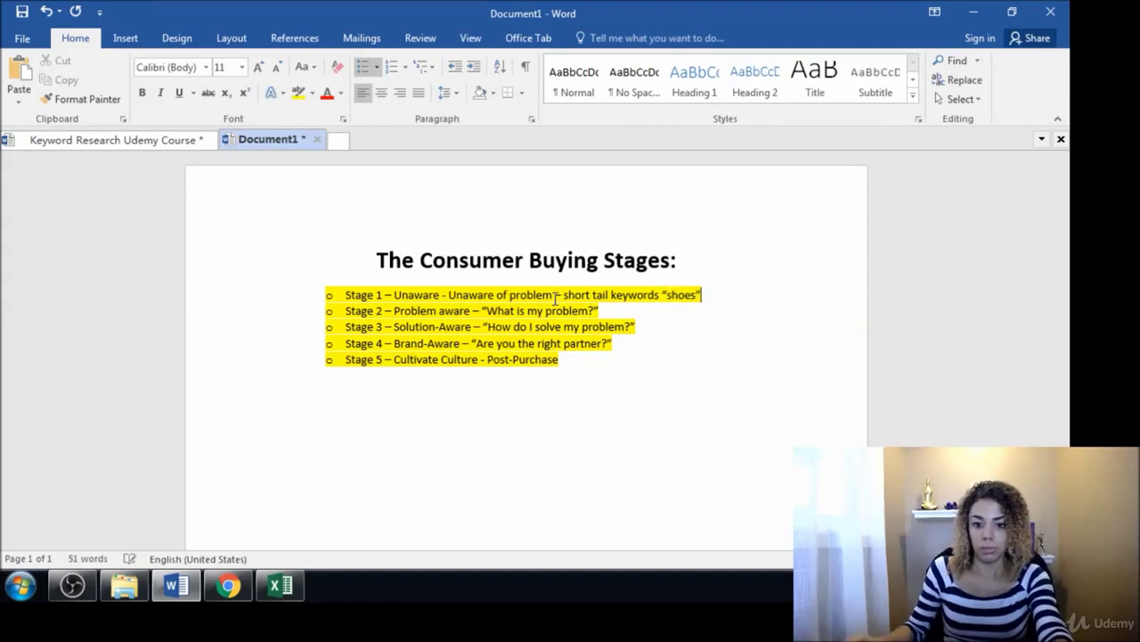
# End the Stage 2 line with '- why do my shoes pinch my feet?'
pyautogui.click(600, 311)
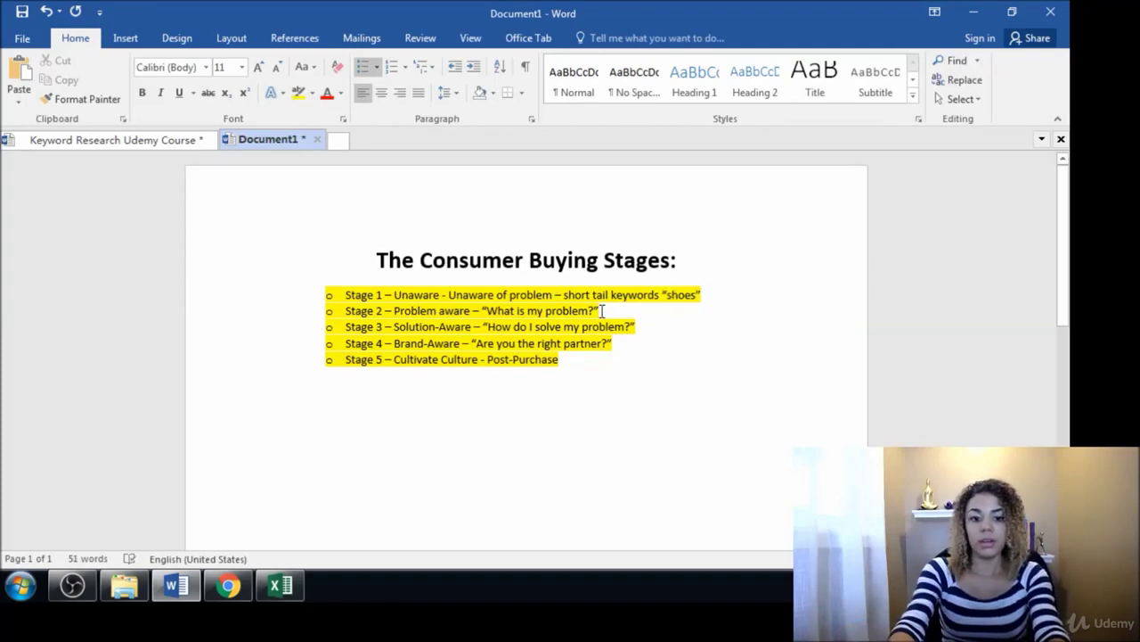
pyautogui.write('-')
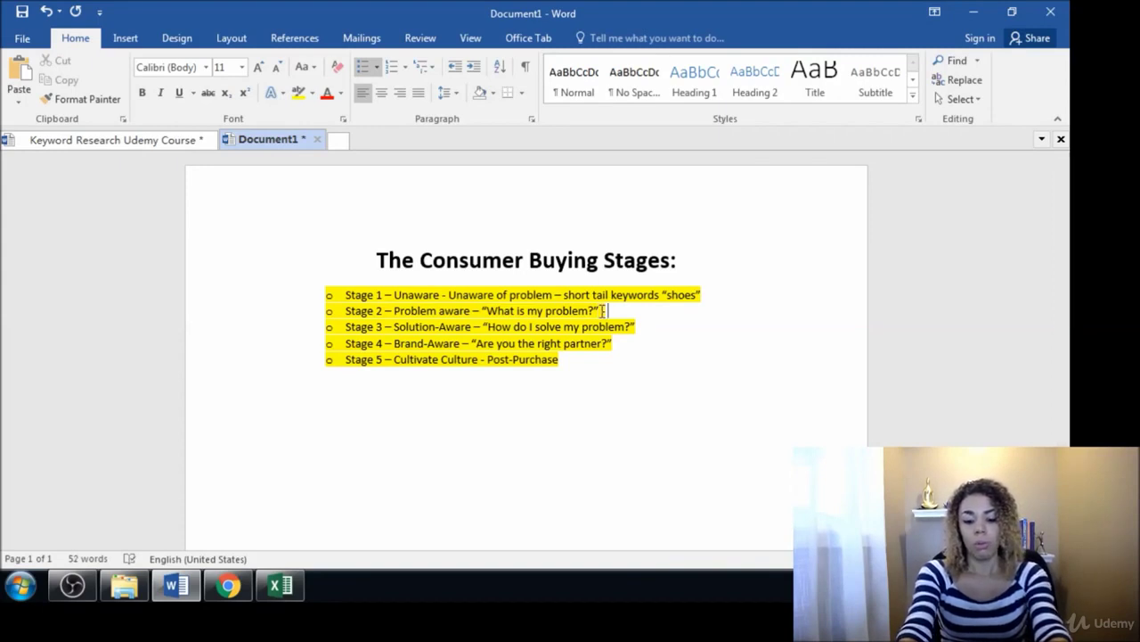
pyautogui.write(" why don't")
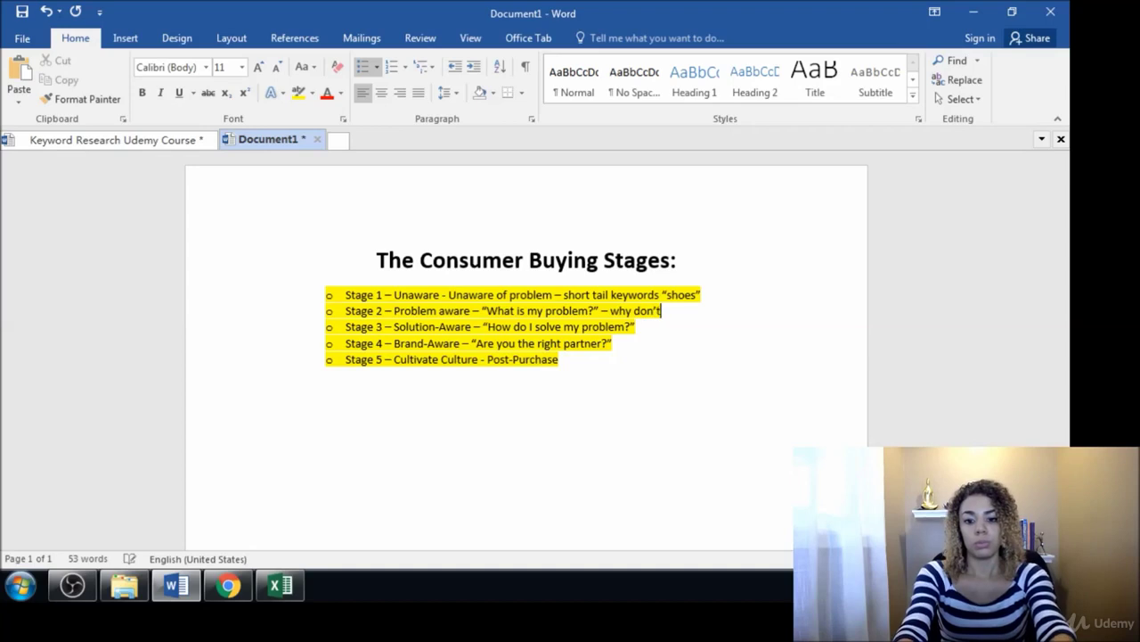
pyautogui.write(' my shoes')
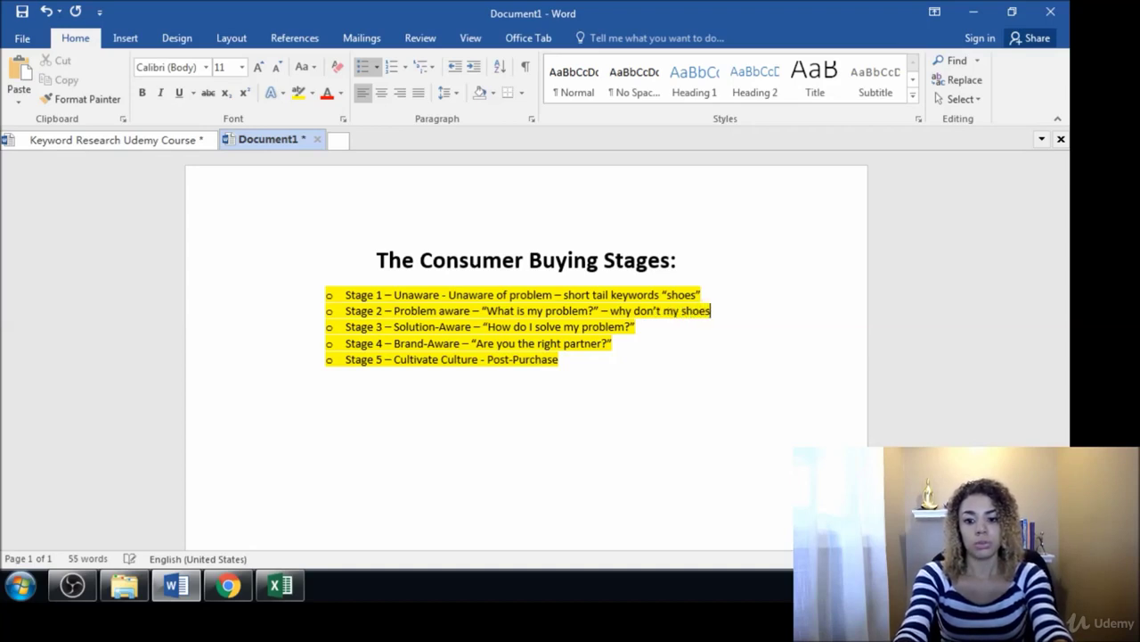
pyautogui.write(' fit ')
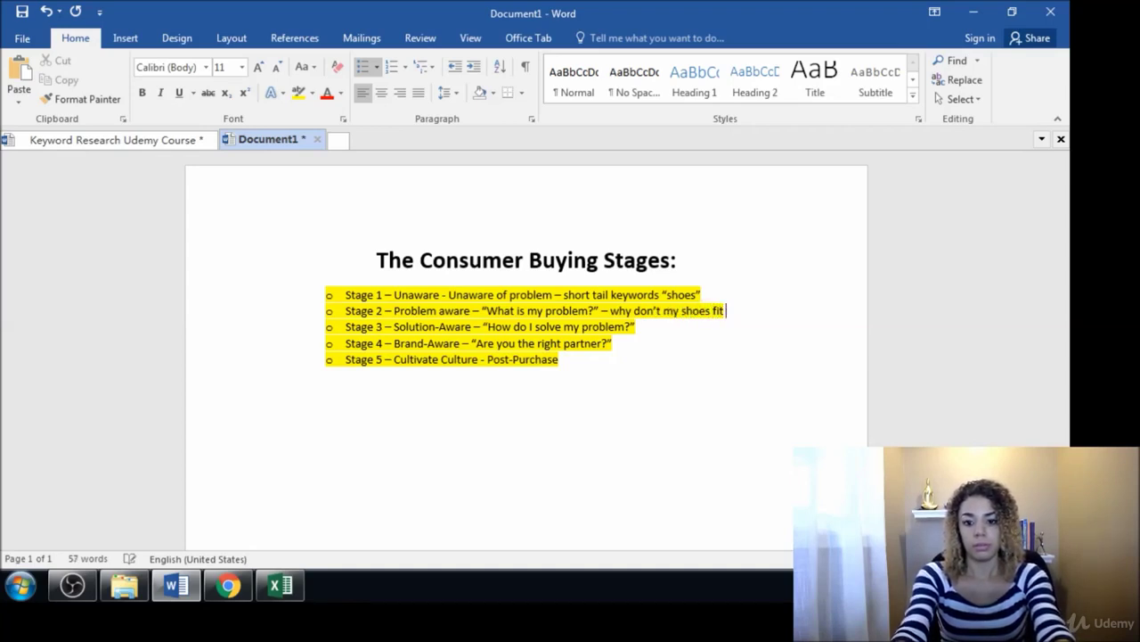
pyautogui.write('right?')
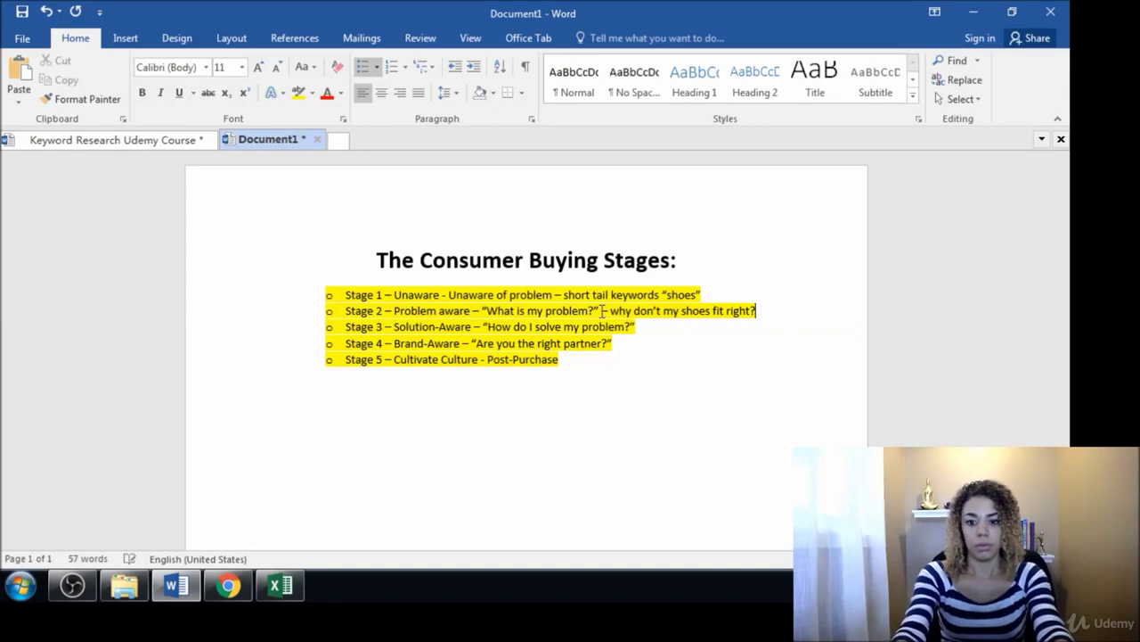
pyautogui.press('BackSpace')
pyautogui.press('BackSpace')
pyautogui.press('BackSpace')
pyautogui.press('BackSpace')
pyautogui.press('BackSpace')
pyautogui.press('BackSpace')
pyautogui.press('BackSpace')
pyautogui.press('BackSpace')
pyautogui.press('BackSpace')
pyautogui.press('BackSpace')
pyautogui.press('BackSpace')
pyautogui.press('BackSpace')
pyautogui.press('BackSpace')
pyautogui.press('BackSpace')
pyautogui.press('BackSpace')
pyautogui.press('BackSpace')
pyautogui.press('BackSpace')
pyautogui.press('BackSpace')
pyautogui.press('BackSpace')
pyautogui.press('BackSpace')
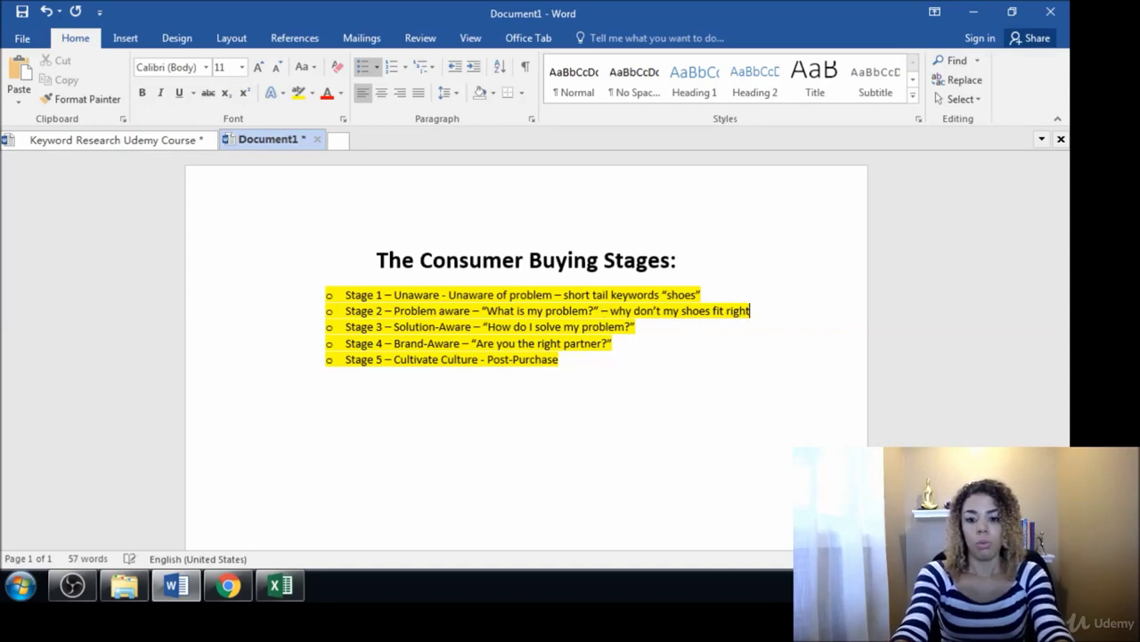
pyautogui.press('BackSpace')
pyautogui.press('BackSpace')
pyautogui.press('BackSpace')
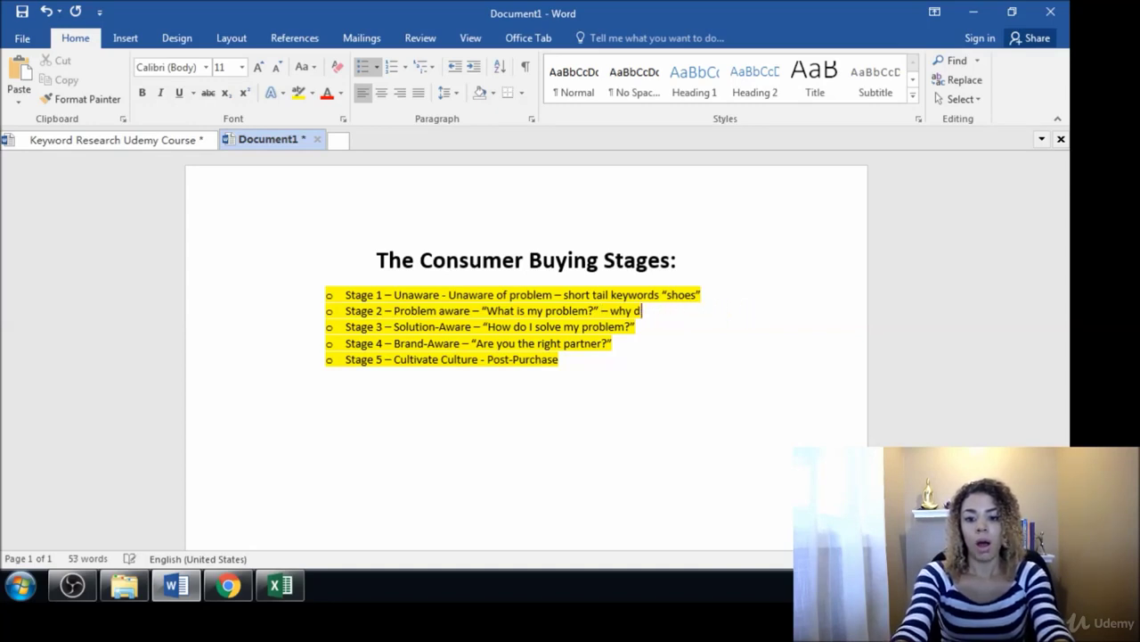
pyautogui.write('o my sh')
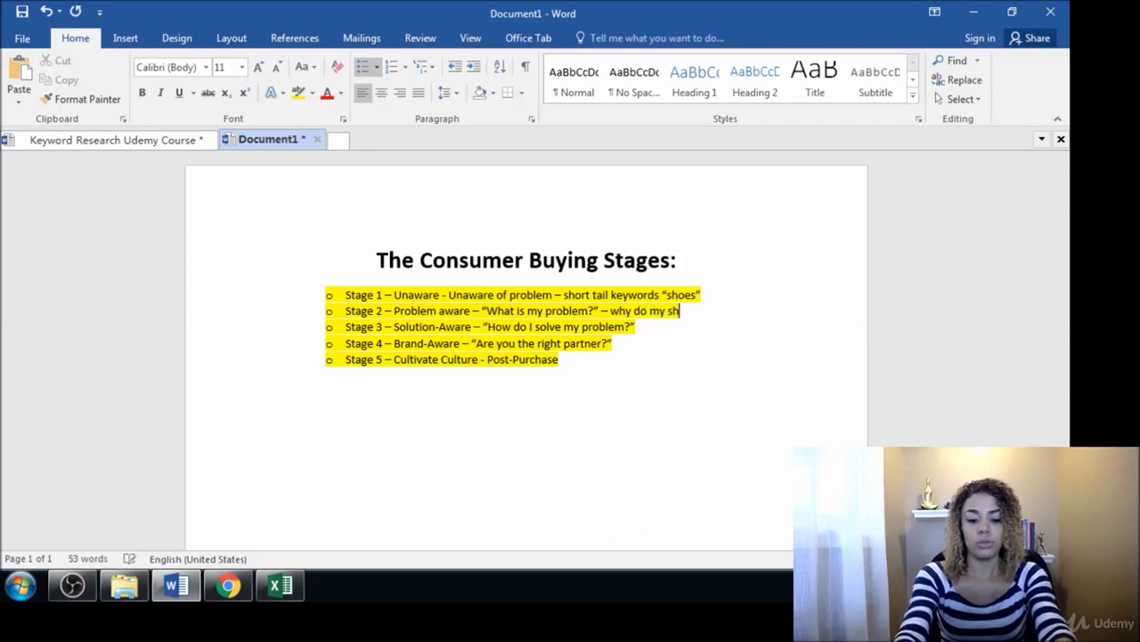
pyautogui.write('oes pinch m')
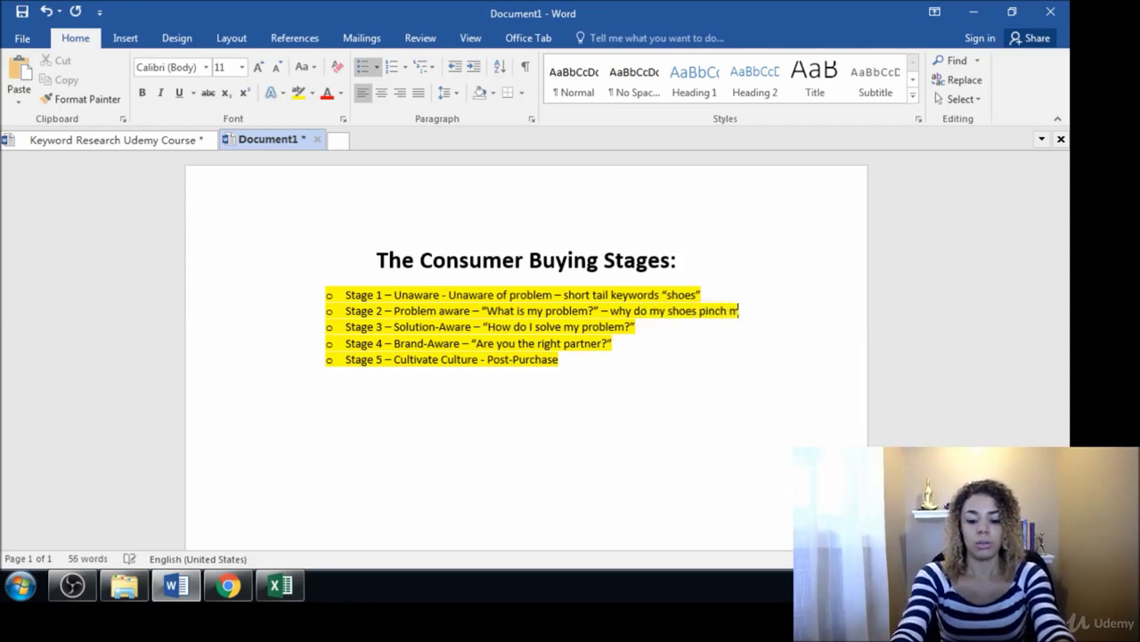
pyautogui.write('y feet?')
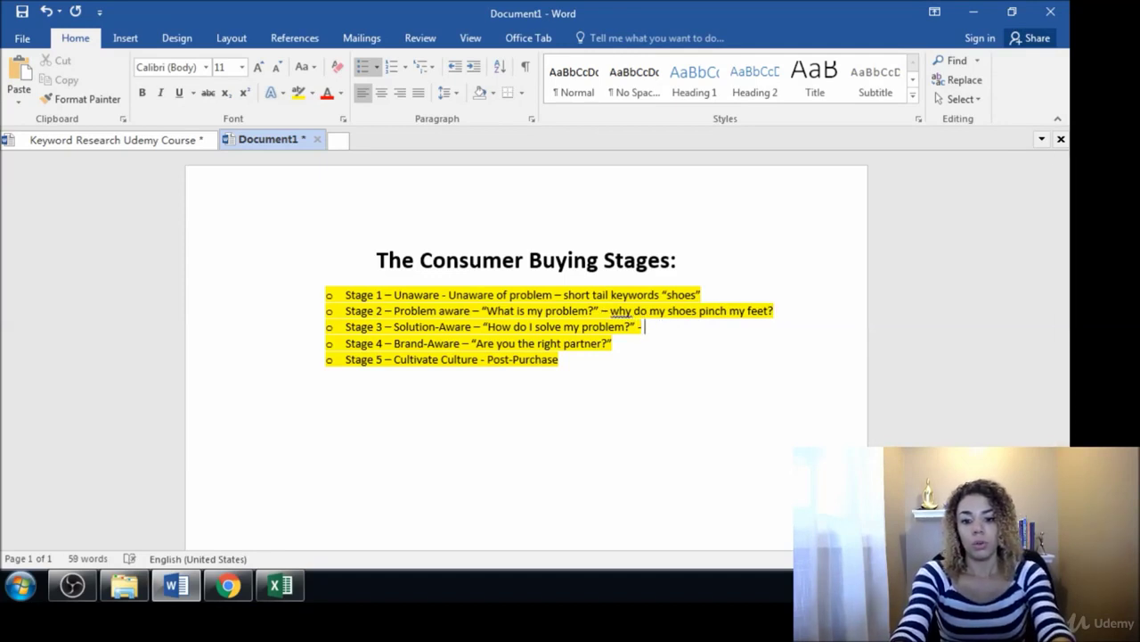
# End the Stage 3 line with 'Where can I find wide dress shoes?'
pyautogui.write('Where can')
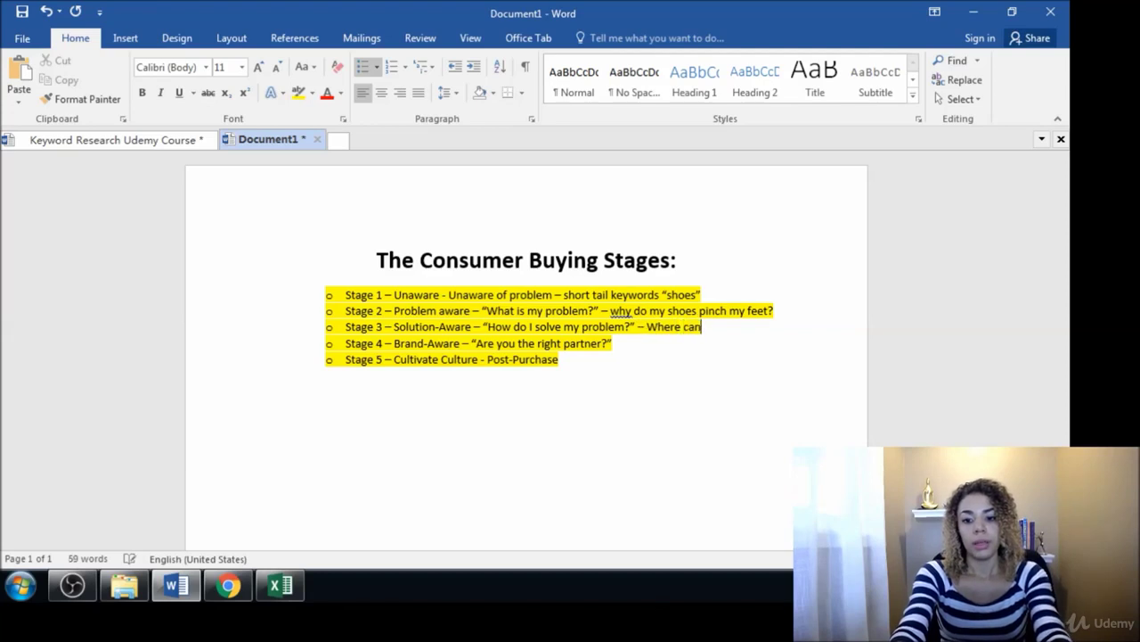
pyautogui.write(' I find w')
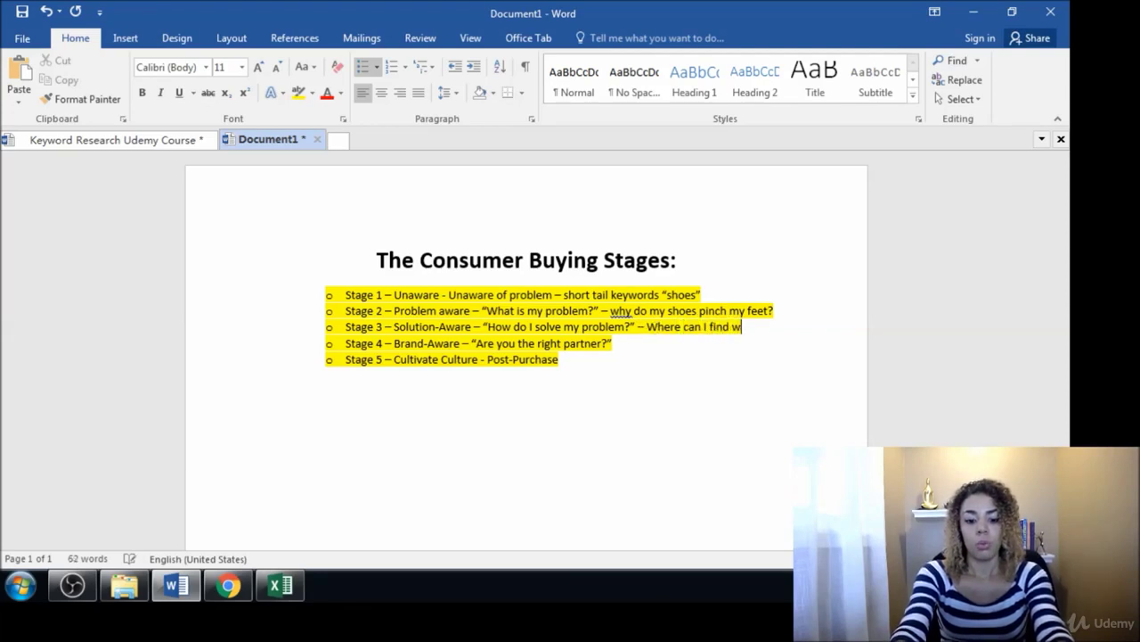
pyautogui.write('ide s')
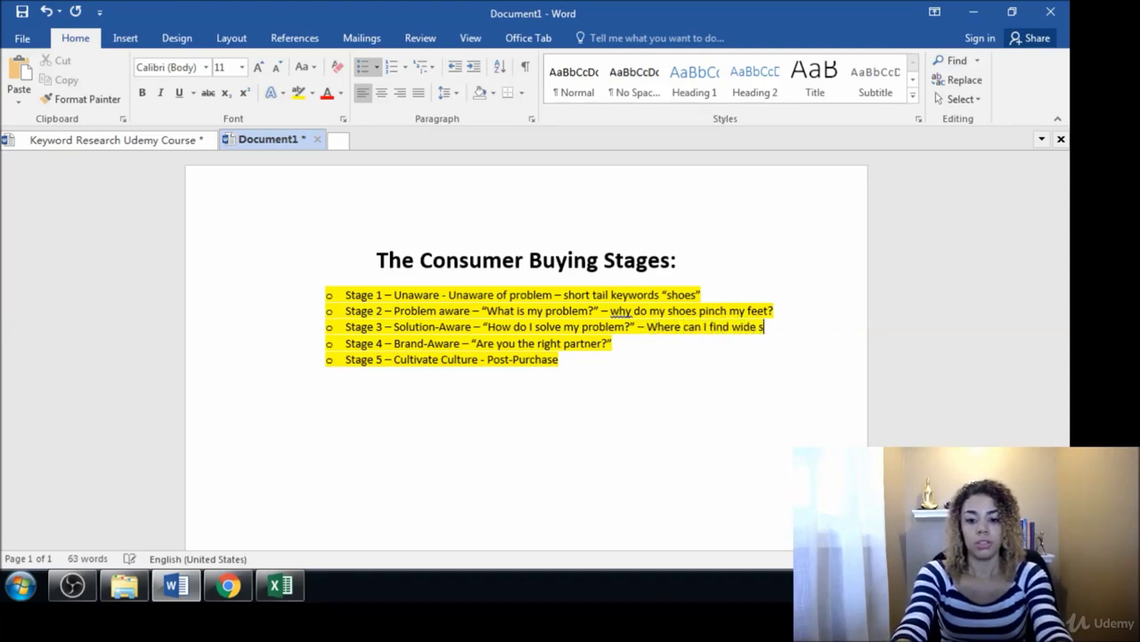
pyautogui.write('ho')
pyautogui.press('BackSpace')
pyautogui.press('BackSpace')
pyautogui.press('BackSpace')
pyautogui.press('BackSpace')
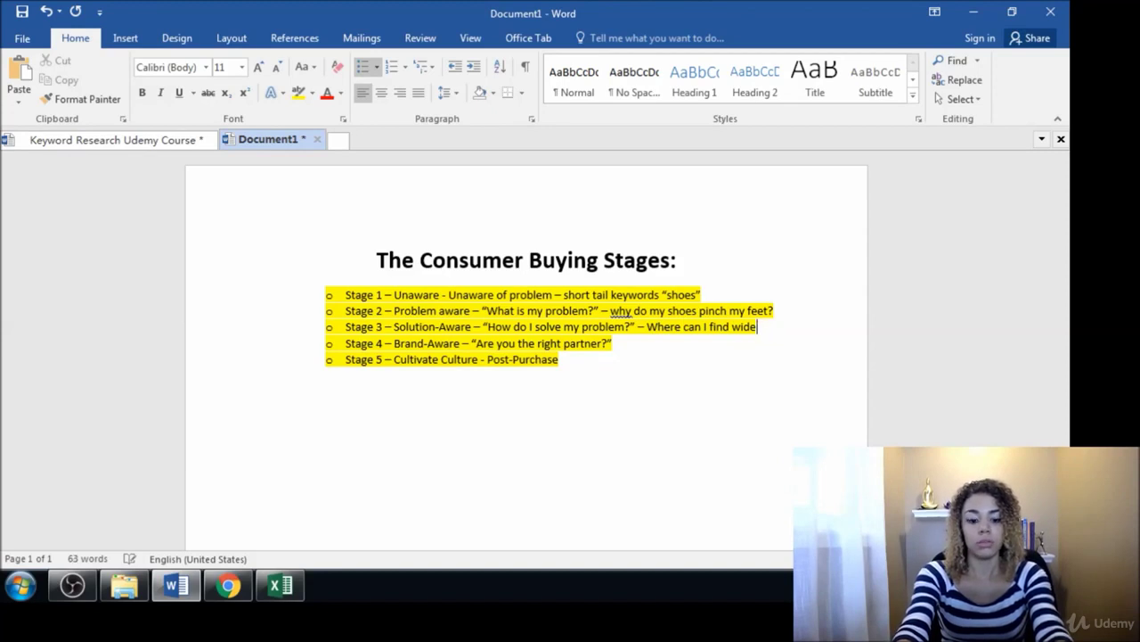
pyautogui.write('dr')
pyautogui.press('BackSpace')
pyautogui.write('d')
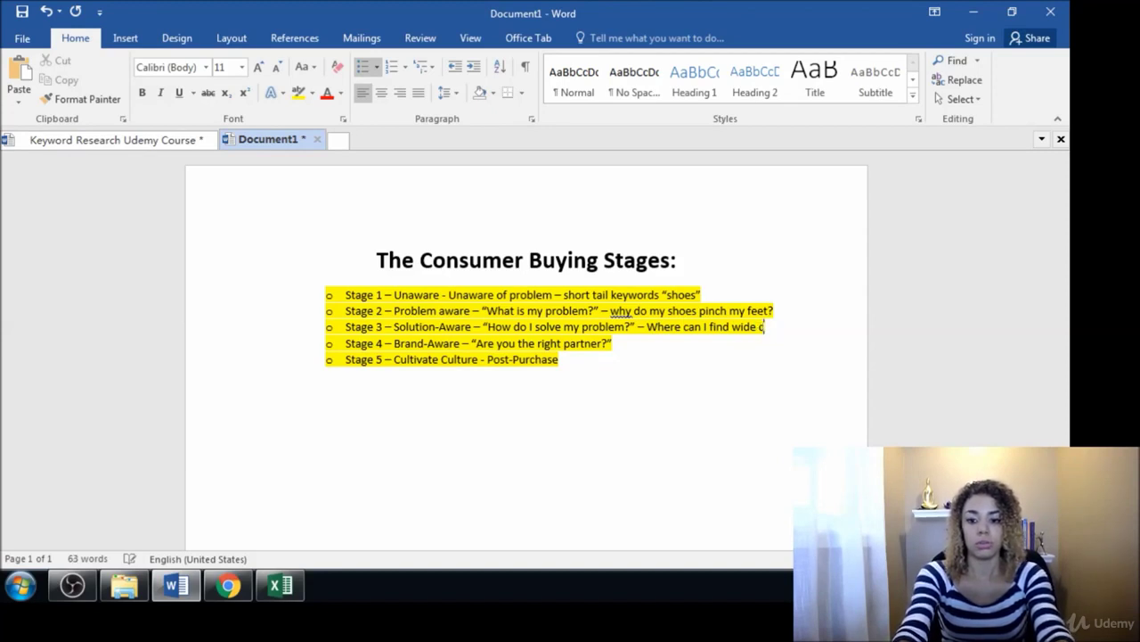
pyautogui.write('ress shoes?')
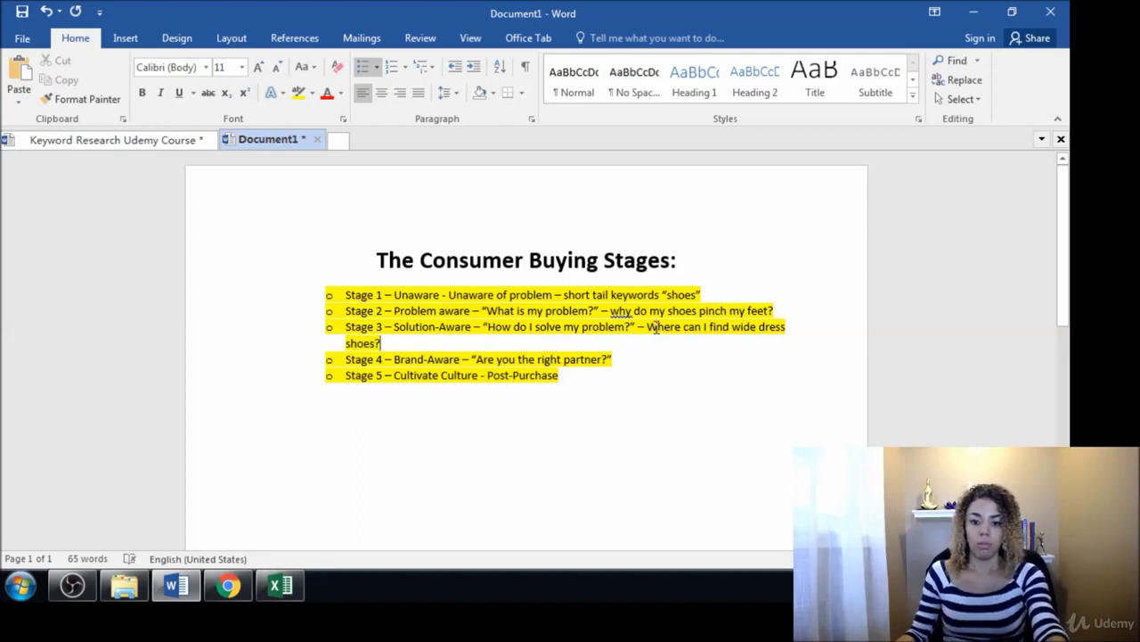
pyautogui.doubleClick(768, 328)
# Delete 'dress' from the Stage 3 example and add a dash after the Stage 4 question
pyautogui.press('BackSpace')
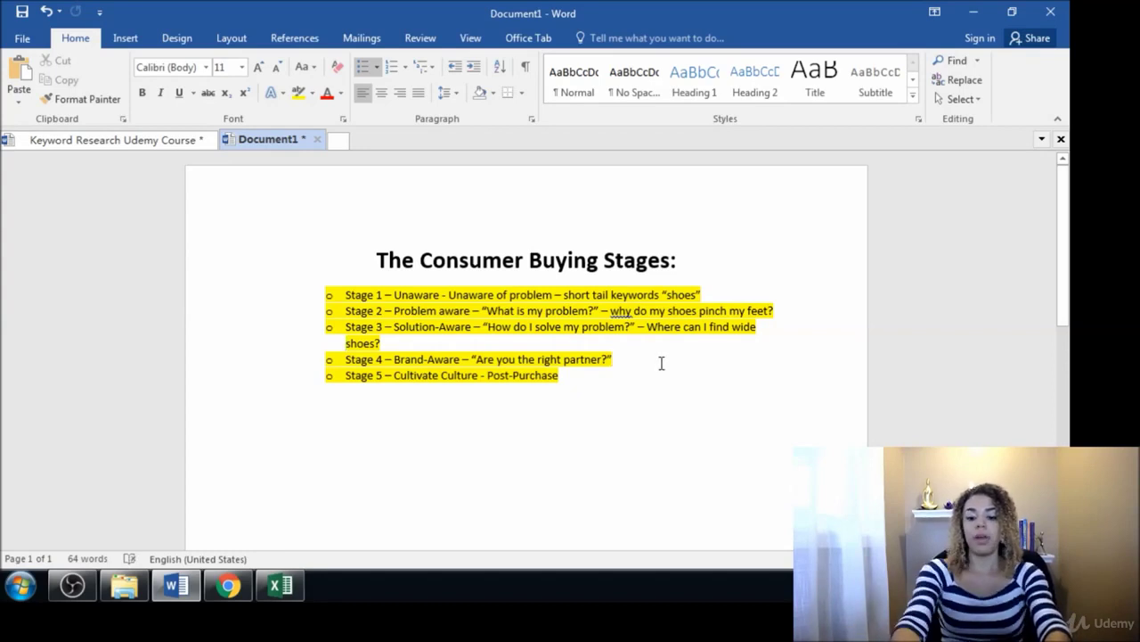
pyautogui.write('-')
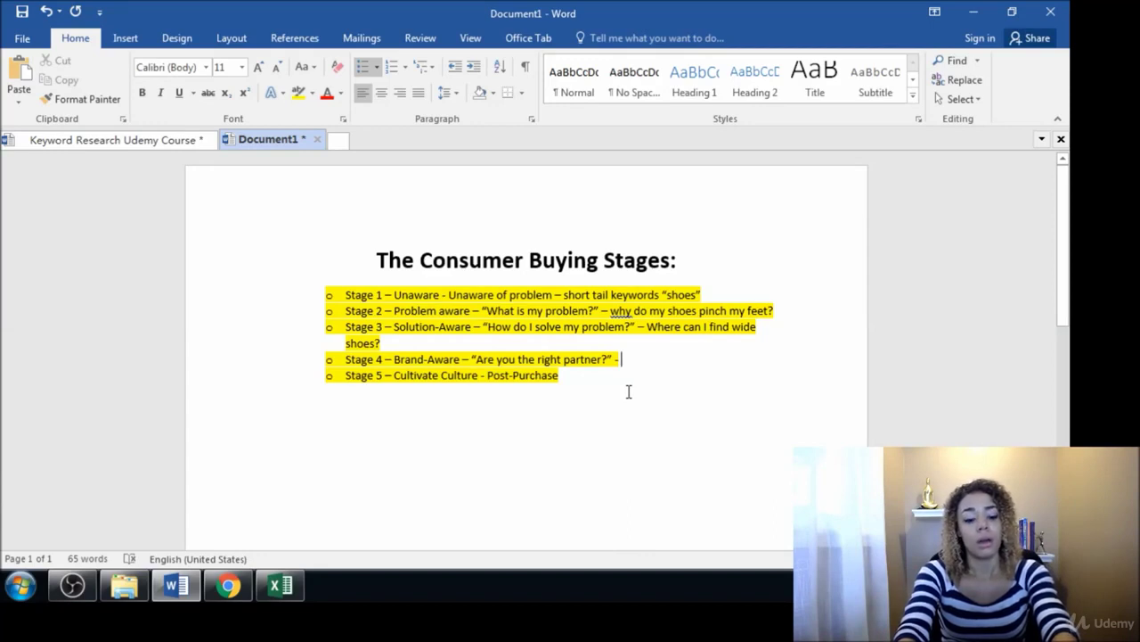
# Type 'the best wide shoe brand' after Stage 4's dash, then end Stage 5 with '- wide dress shoe reviews'
pyautogui.write('the best wide ')
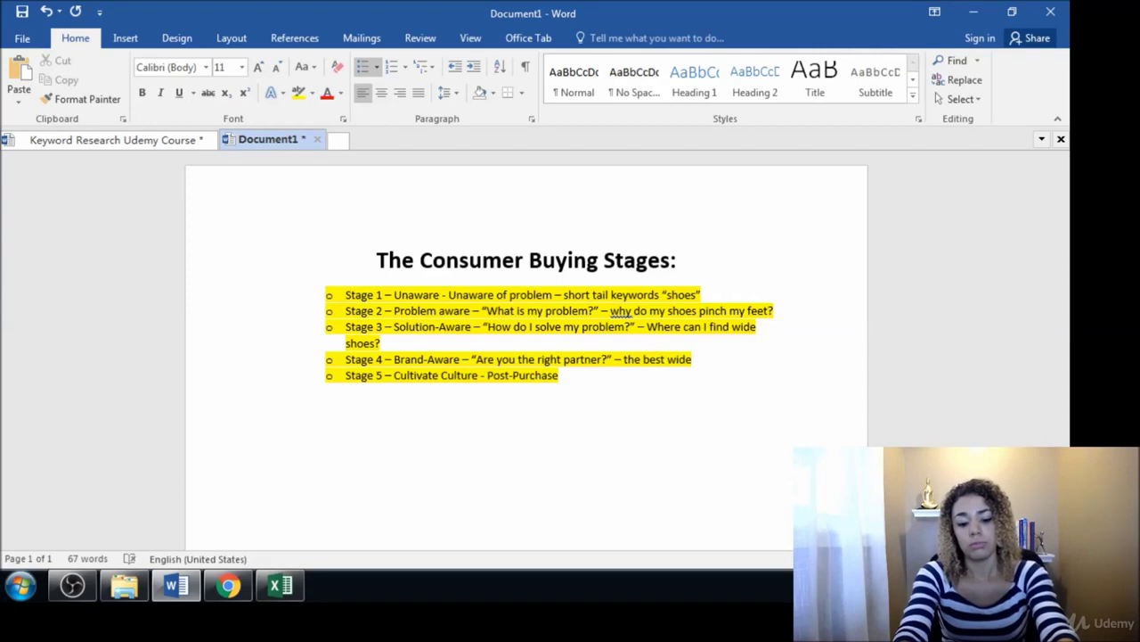
pyautogui.write('shoe brand')
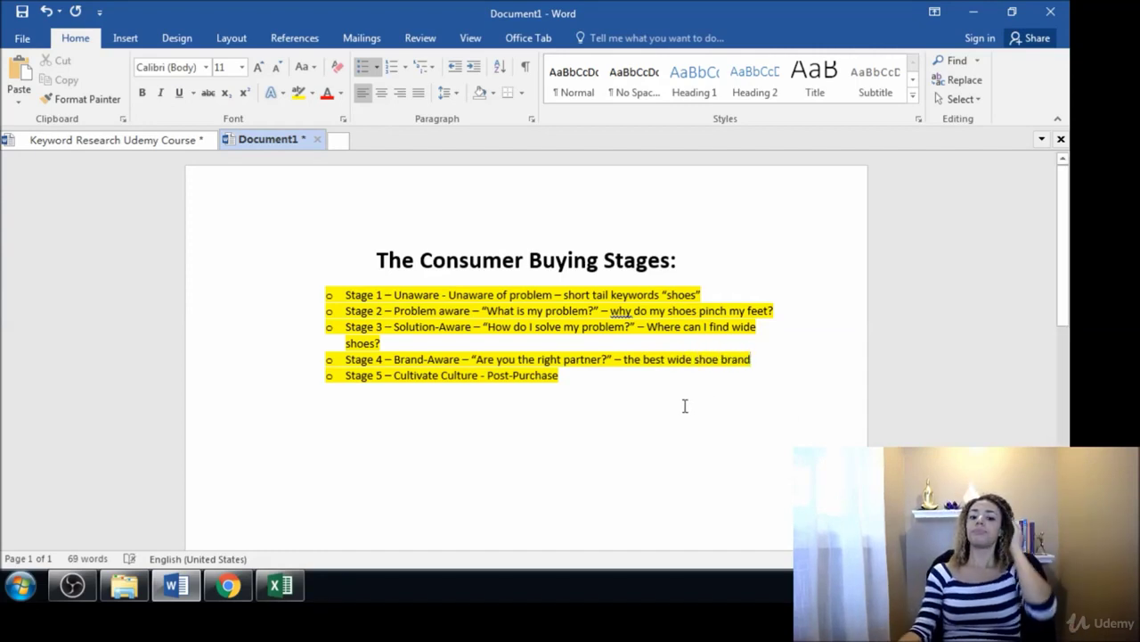
pyautogui.click(574, 378)
pyautogui.moveTo(561, 375); pyautogui.dragTo(326, 376)
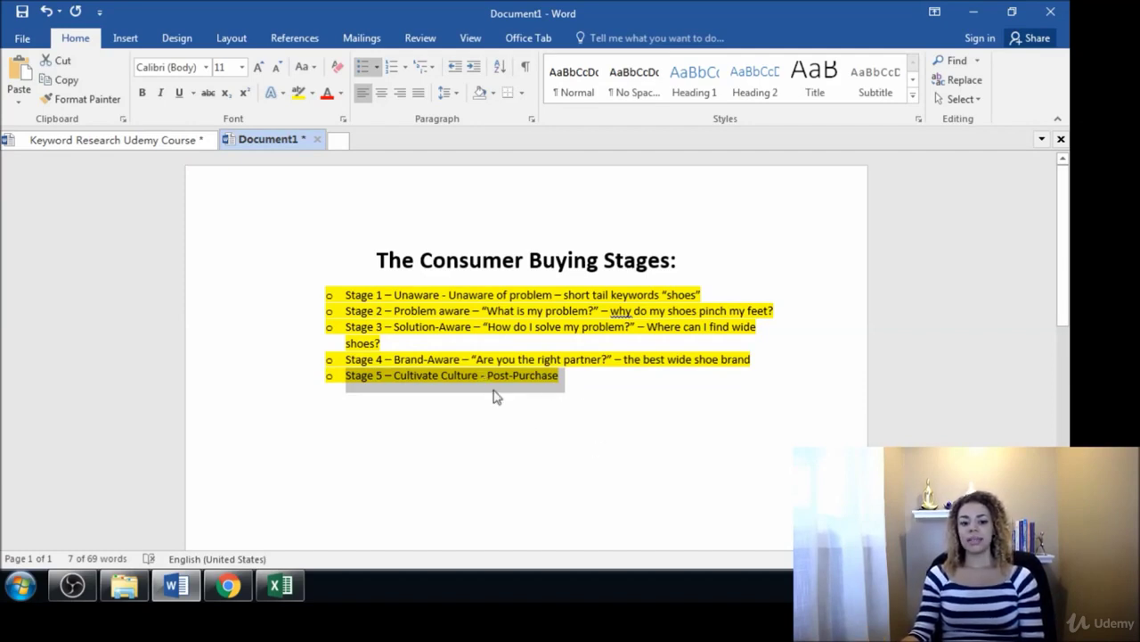
pyautogui.click(594, 386)
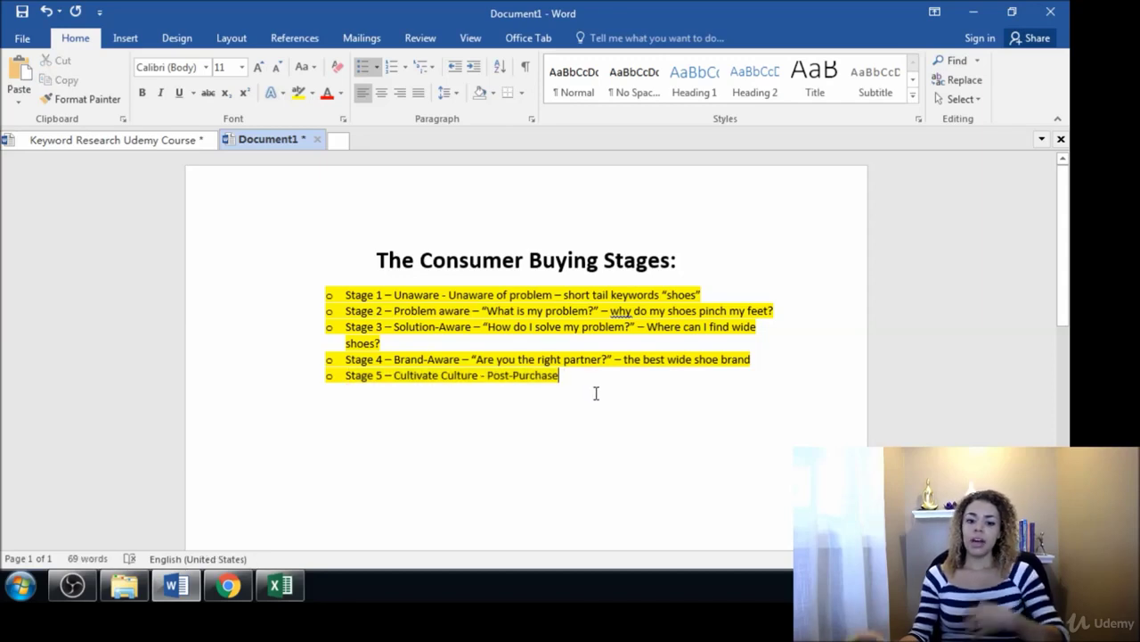
pyautogui.write('-')
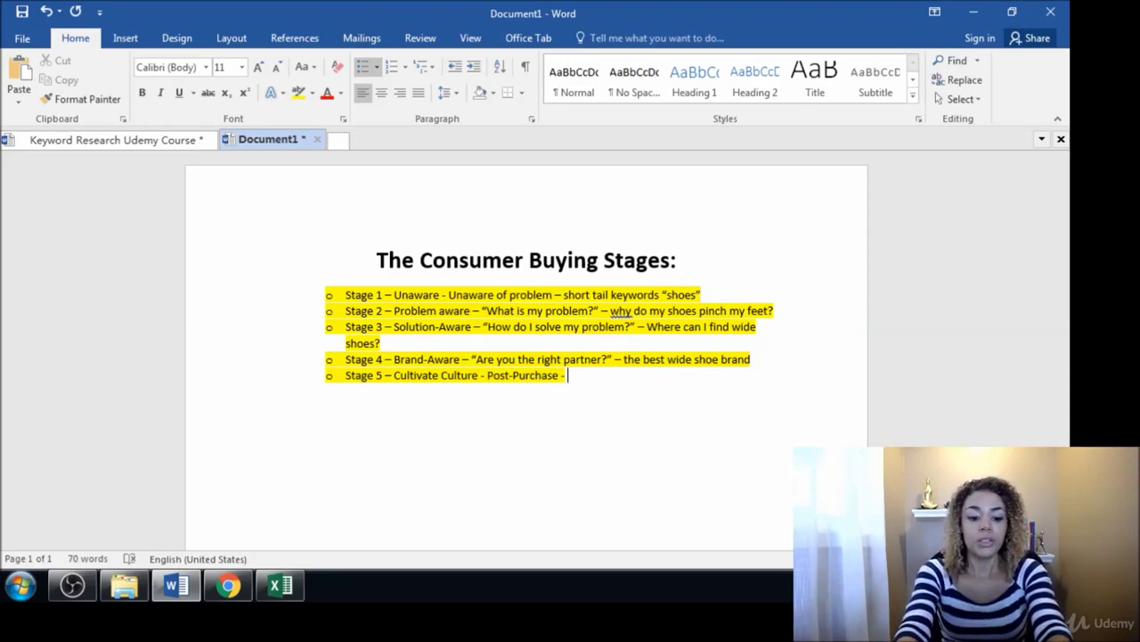
pyautogui.write('wis')
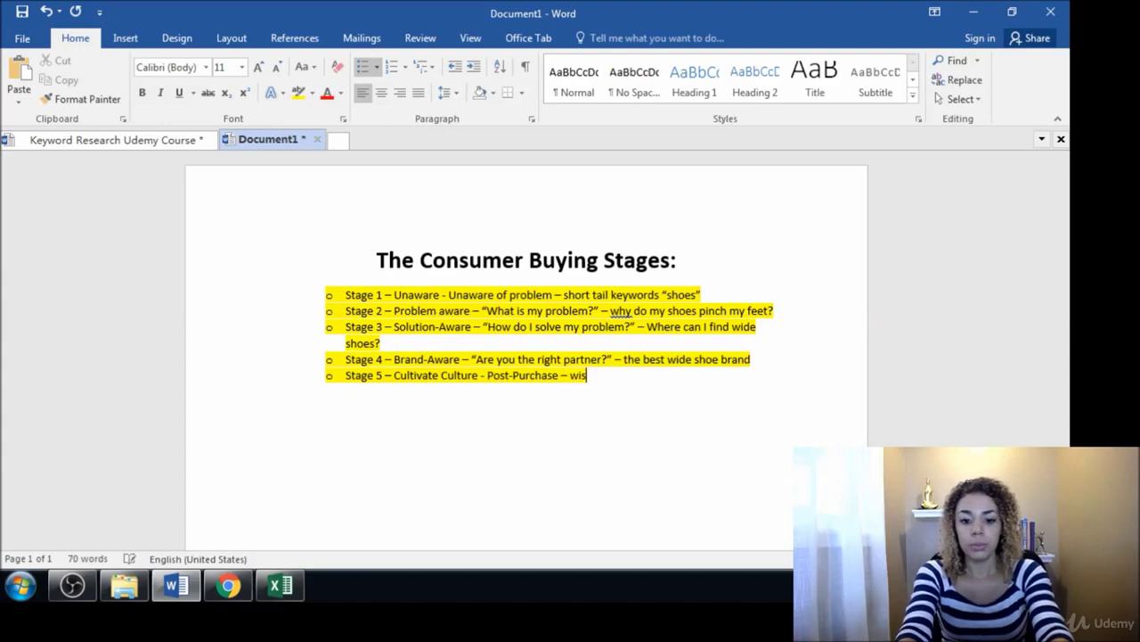
pyautogui.press('BackSpace')
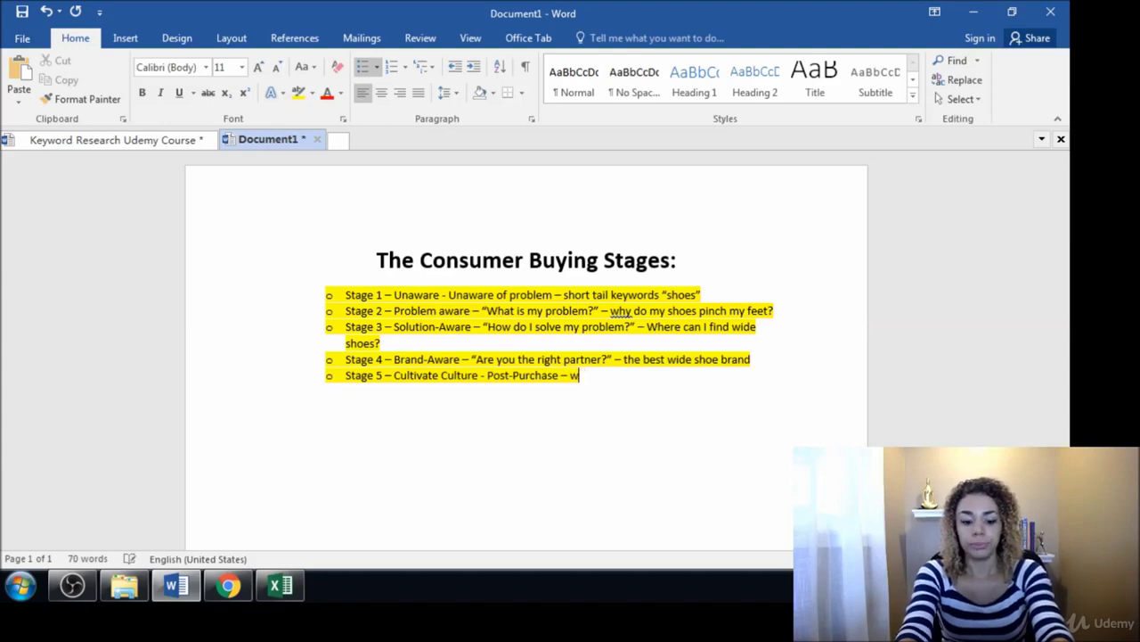
pyautogui.write('de dress show')
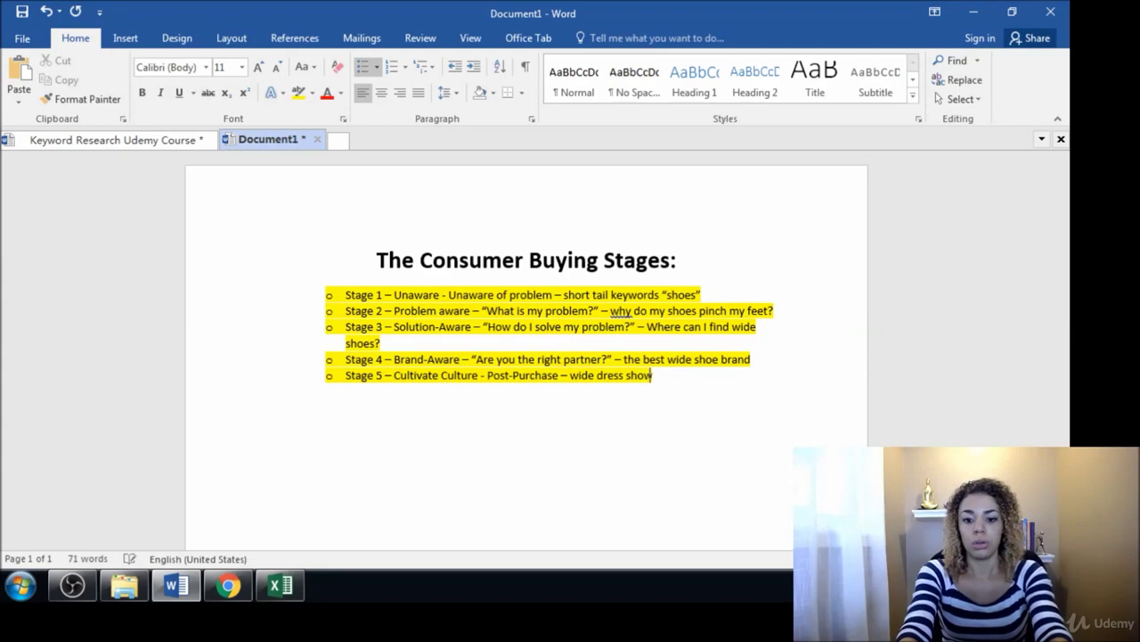
pyautogui.press('BackSpace')
pyautogui.write('ess show')
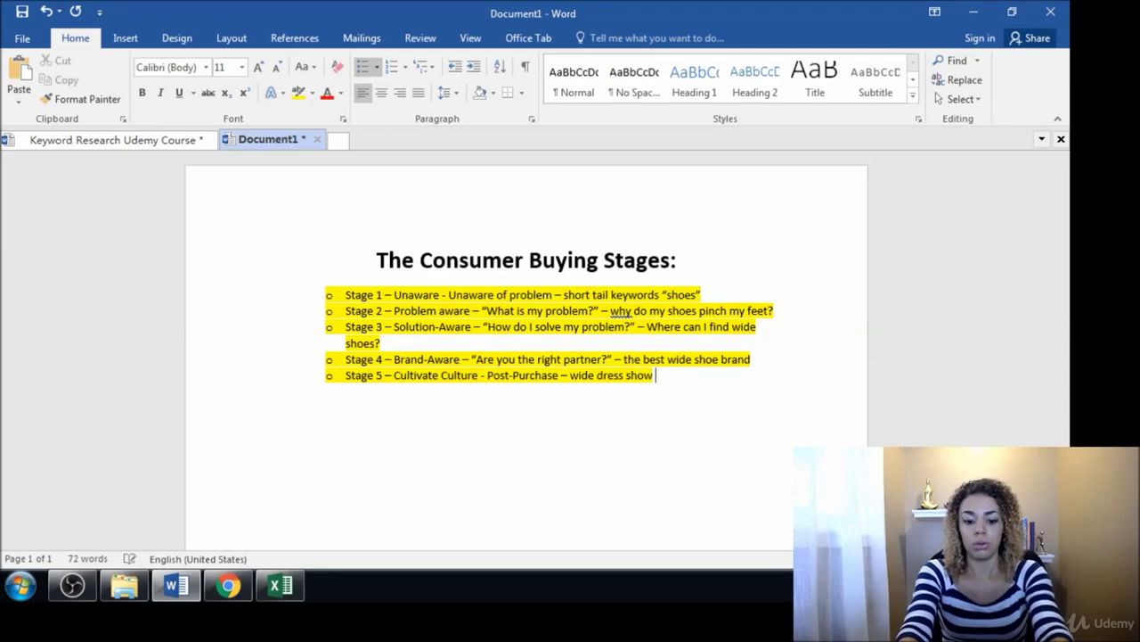
pyautogui.press('BackSpace')
pyautogui.write('e reviews')
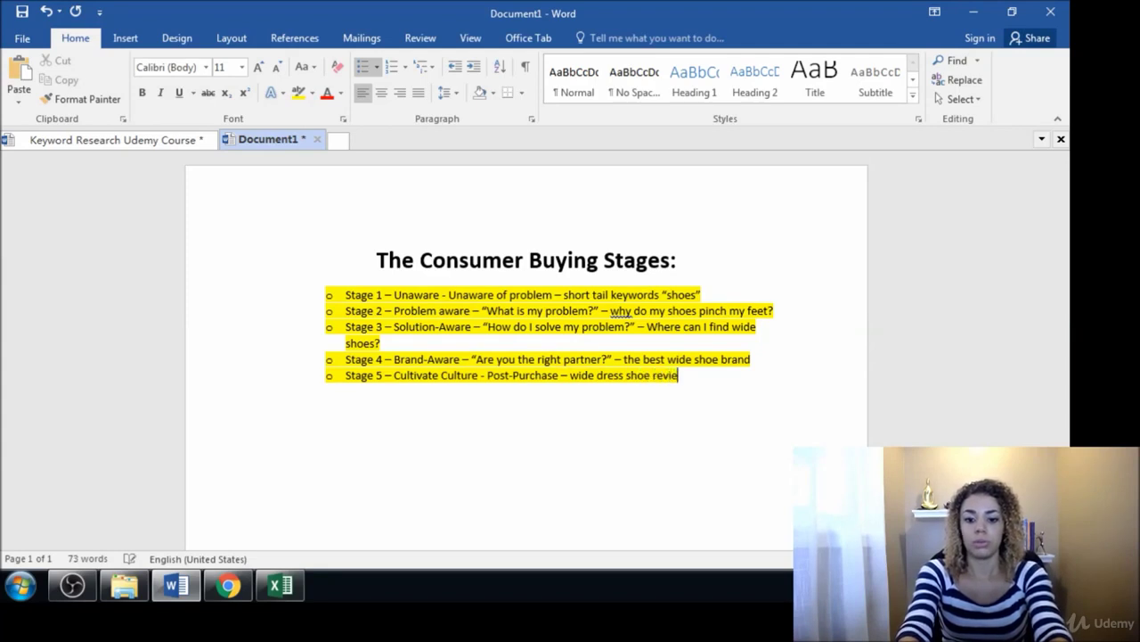